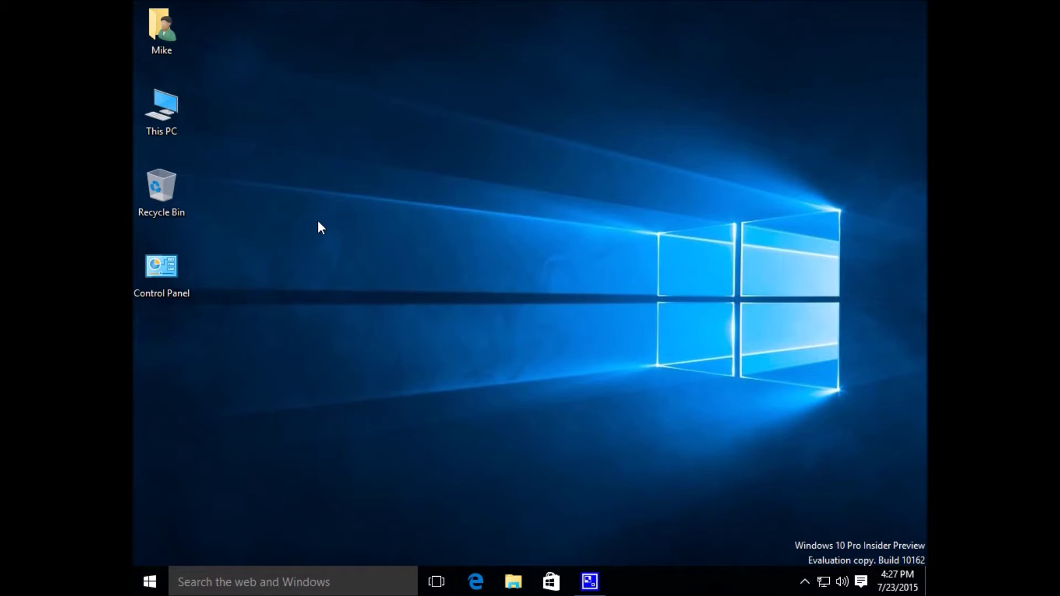
Step: Open the Start menu from the taskbar to show its Life at a glance and Play and explore tiles
{"action": "left_click", "coordinate": [148, 587]}
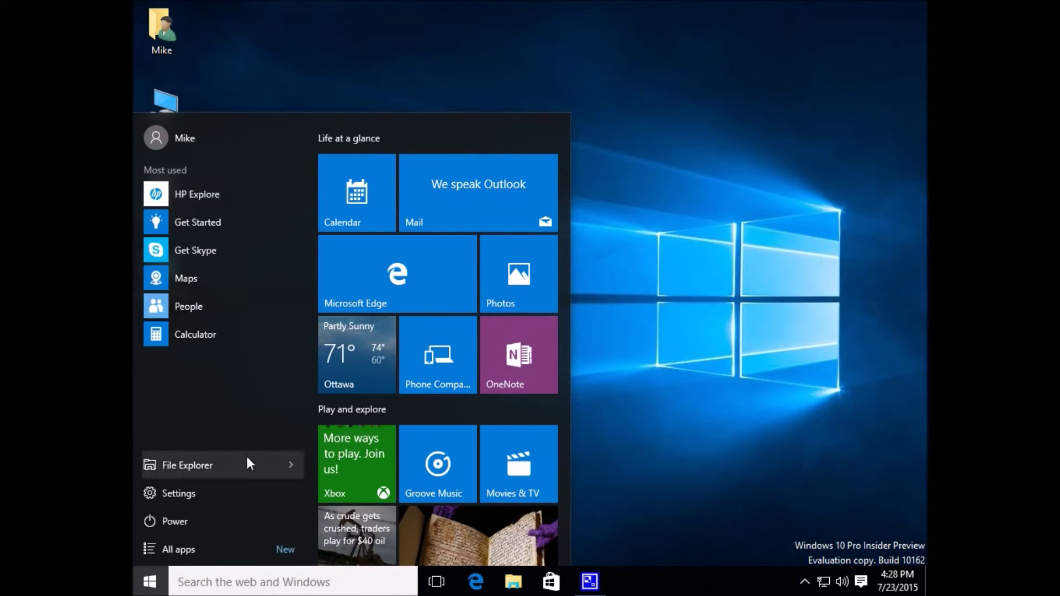
Step: Browse Documents and Downloads under This PC in File Explorer, close it, and return to Start
{"action": "left_click", "coordinate": [216, 465]}
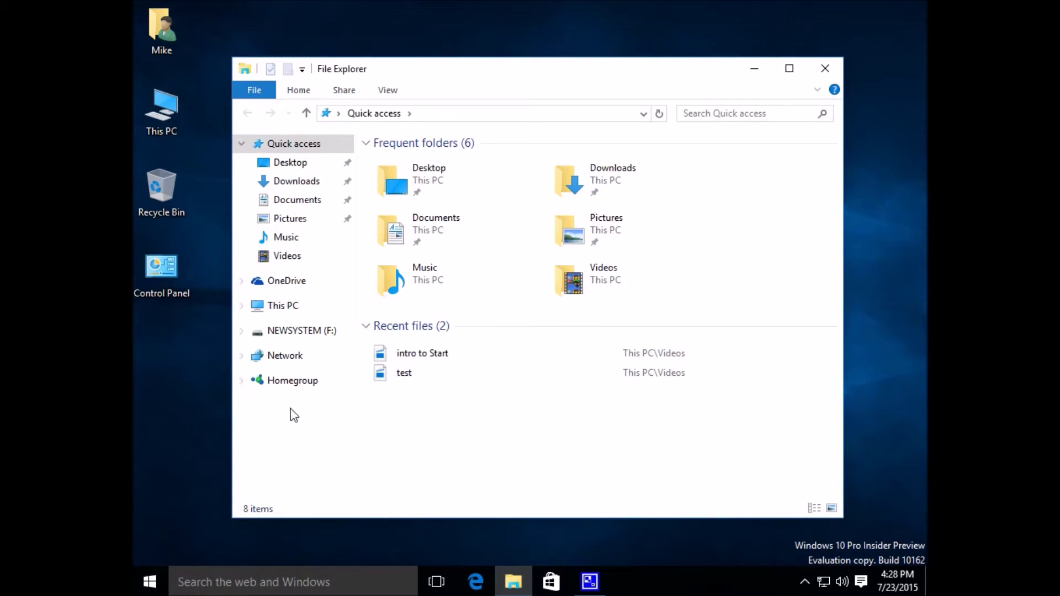
{"action": "left_click", "coordinate": [241, 308]}
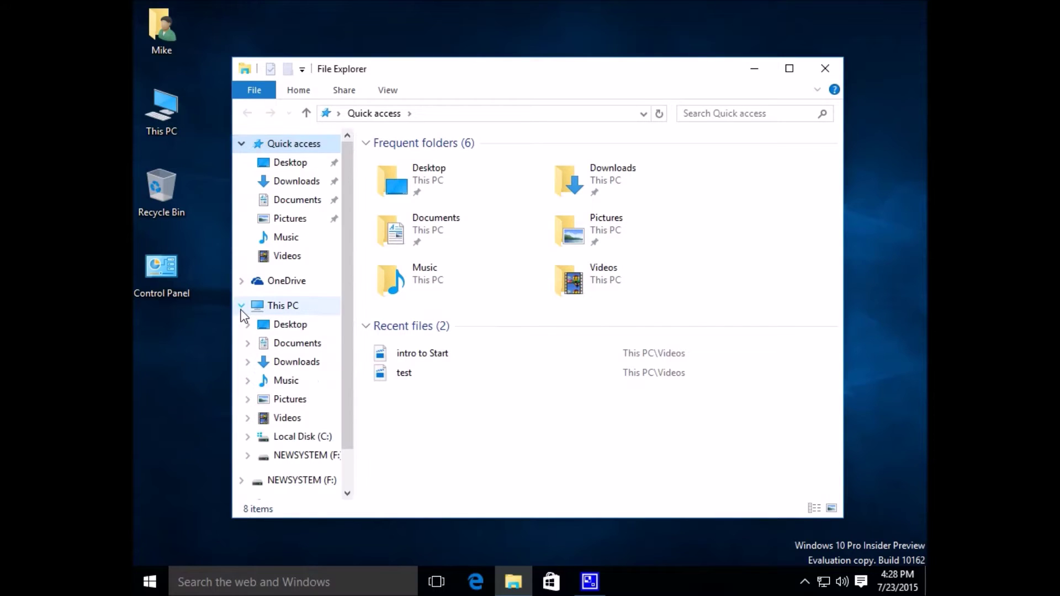
{"action": "left_click", "coordinate": [297, 343]}
{"action": "left_click", "coordinate": [301, 362]}
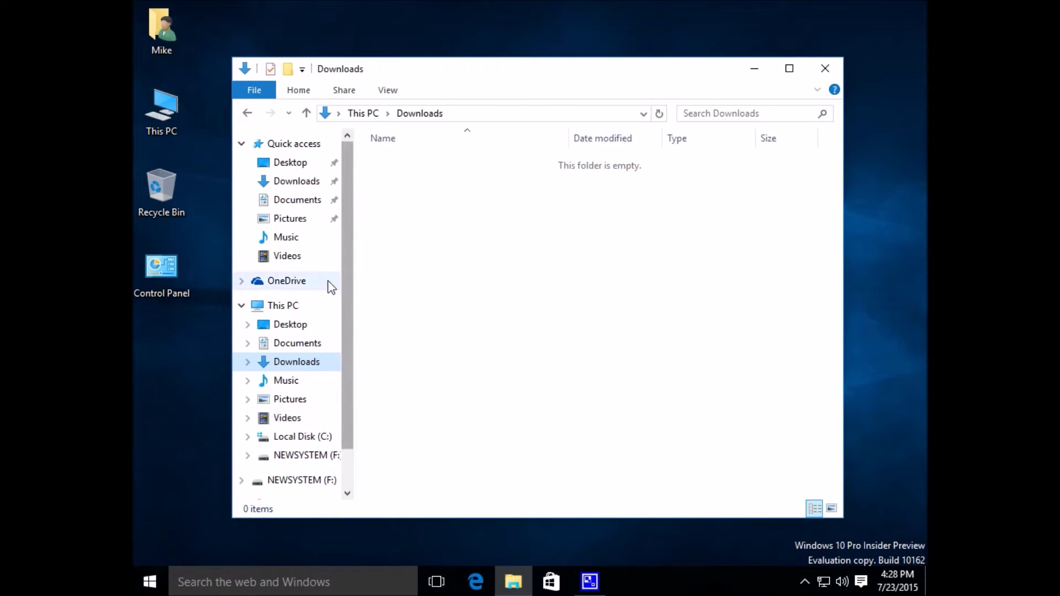
{"action": "left_click", "coordinate": [242, 305]}
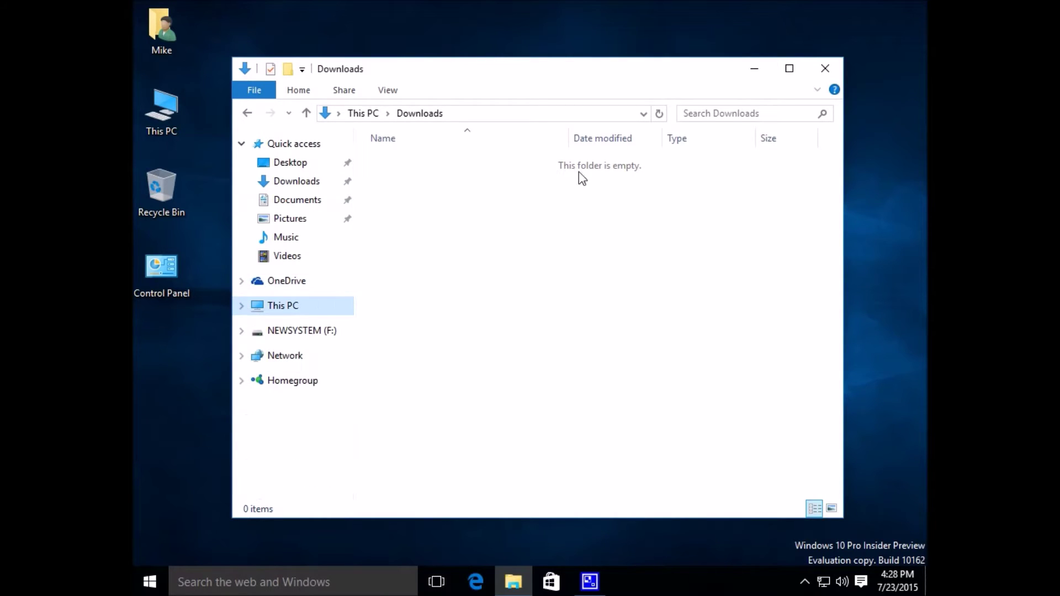
{"action": "left_click", "coordinate": [826, 68]}
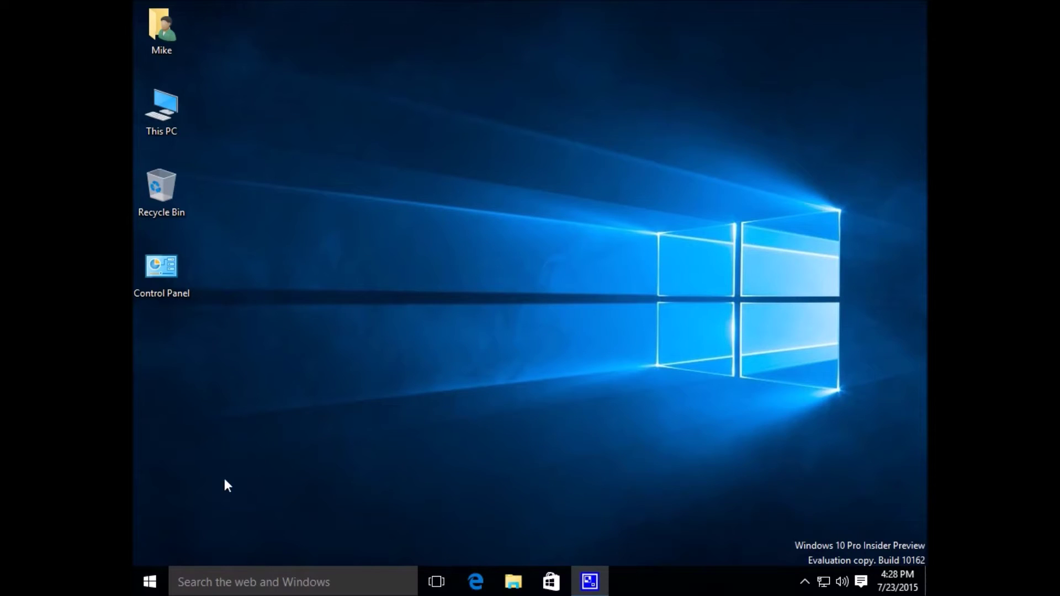
{"action": "left_click", "coordinate": [150, 575]}
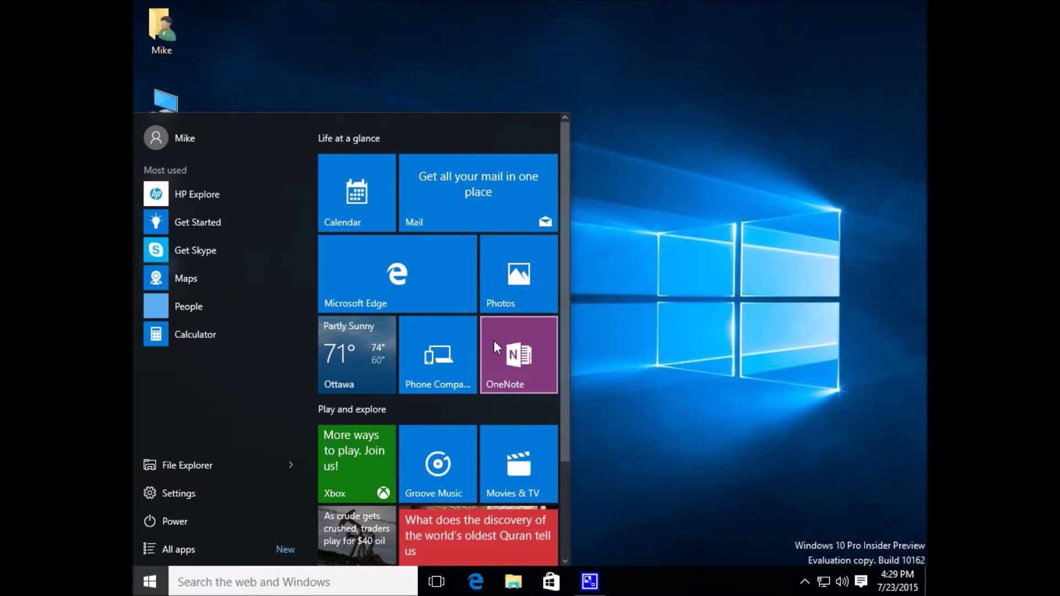
Step: Widen and narrow the Start menu, scroll to Play and explore, and leave its name unchanged
{"action": "left_click_drag", "start_coordinate": [568, 472], "coordinate": [922, 473]}
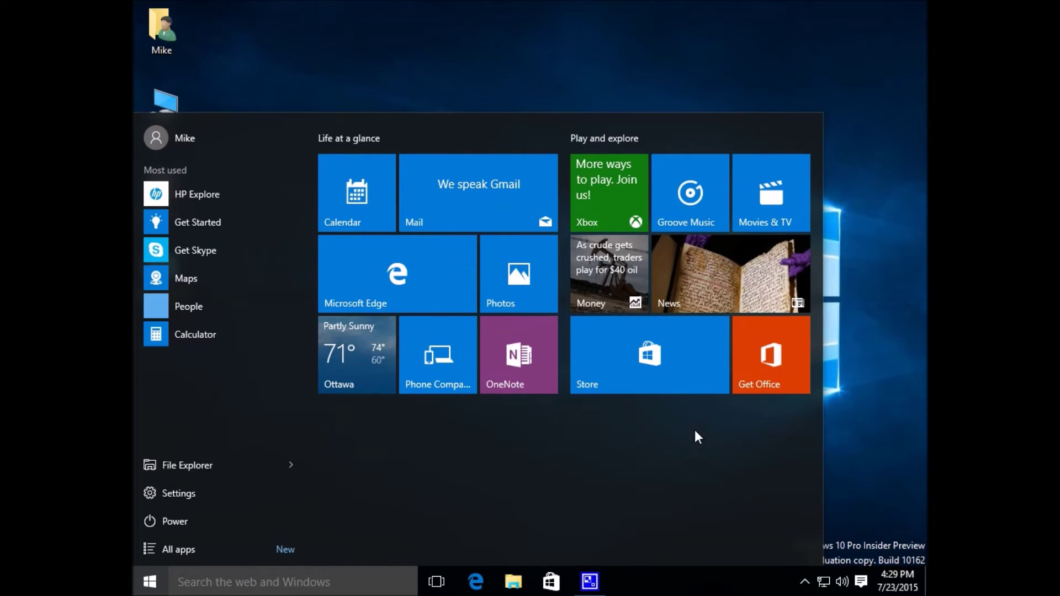
{"action": "left_click_drag", "start_coordinate": [822, 471], "coordinate": [582, 436]}
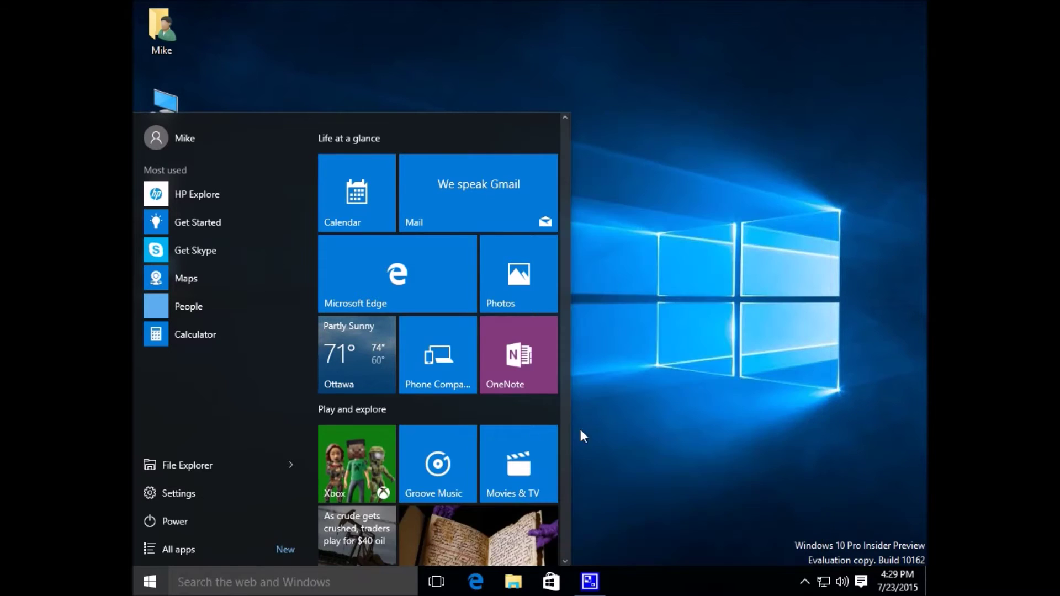
{"action": "scroll", "coordinate": [525, 390], "scroll_direction": "down", "scroll_amount": 1}
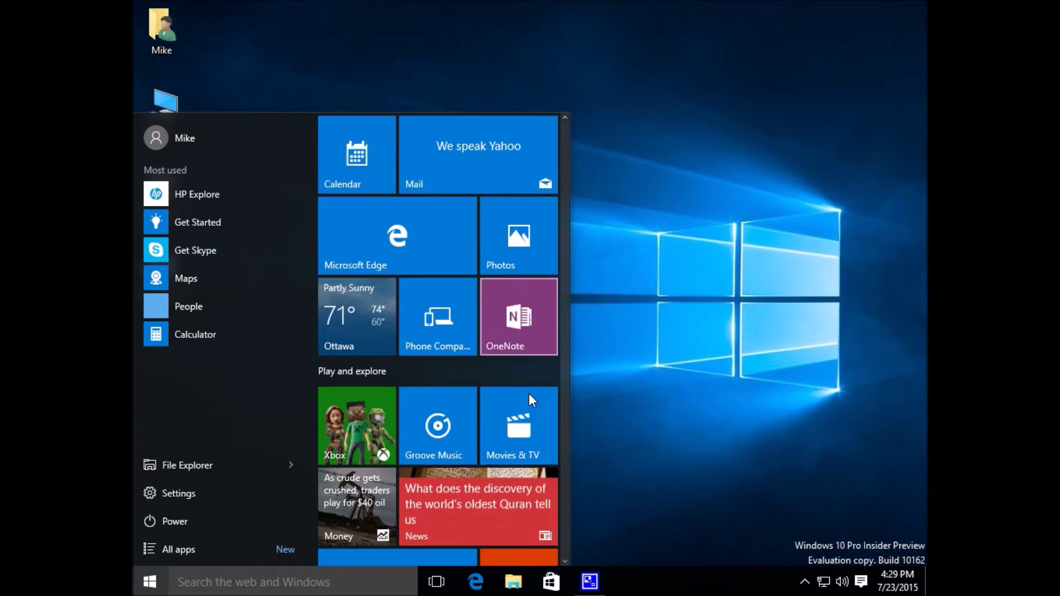
{"action": "scroll", "coordinate": [528, 393], "scroll_direction": "down", "scroll_amount": 2}
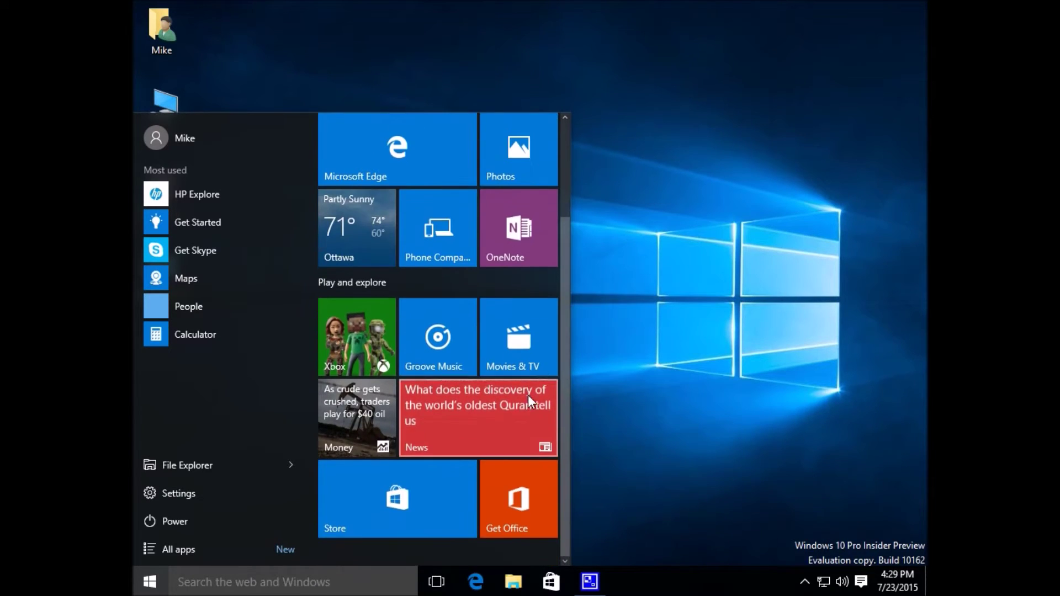
{"action": "left_click", "coordinate": [544, 286]}
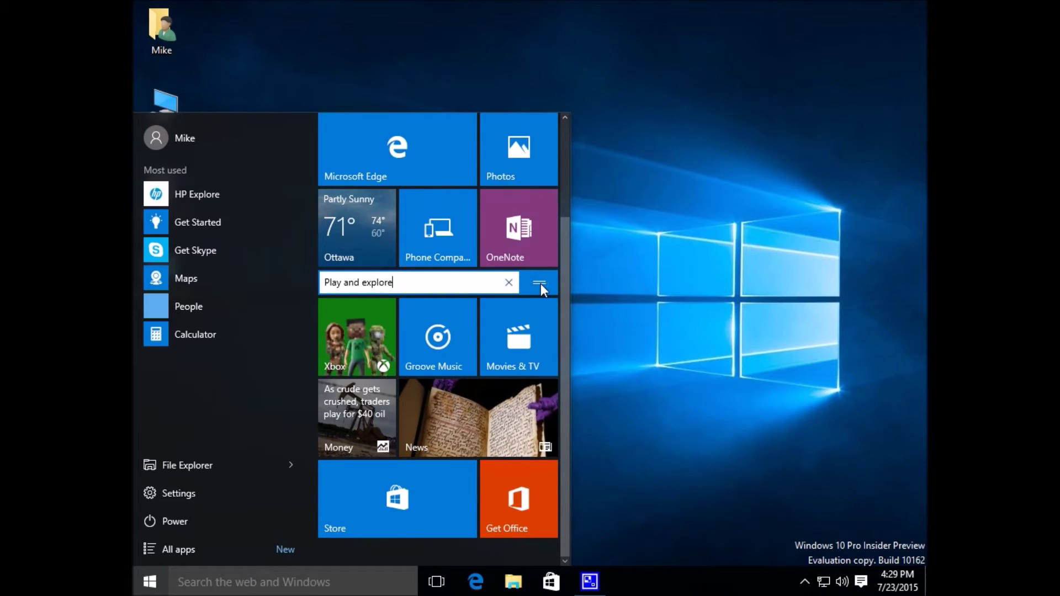
{"action": "left_click", "coordinate": [565, 140]}
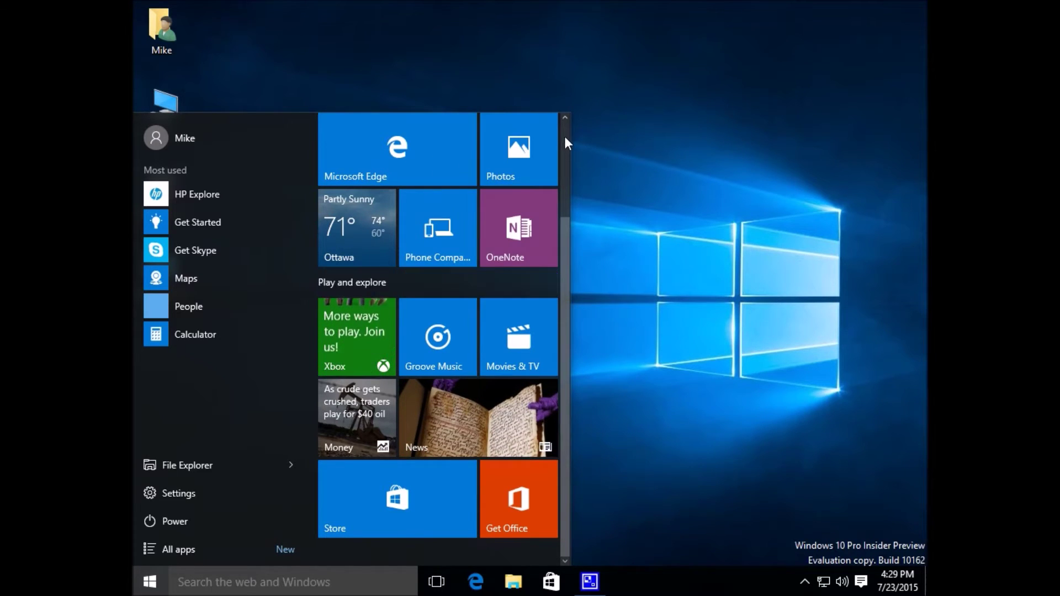
Step: Try moving the Store tile lower, then widen Start so both tile groups sit side by side
{"action": "scroll", "coordinate": [564, 136], "scroll_direction": "up", "scroll_amount": 2}
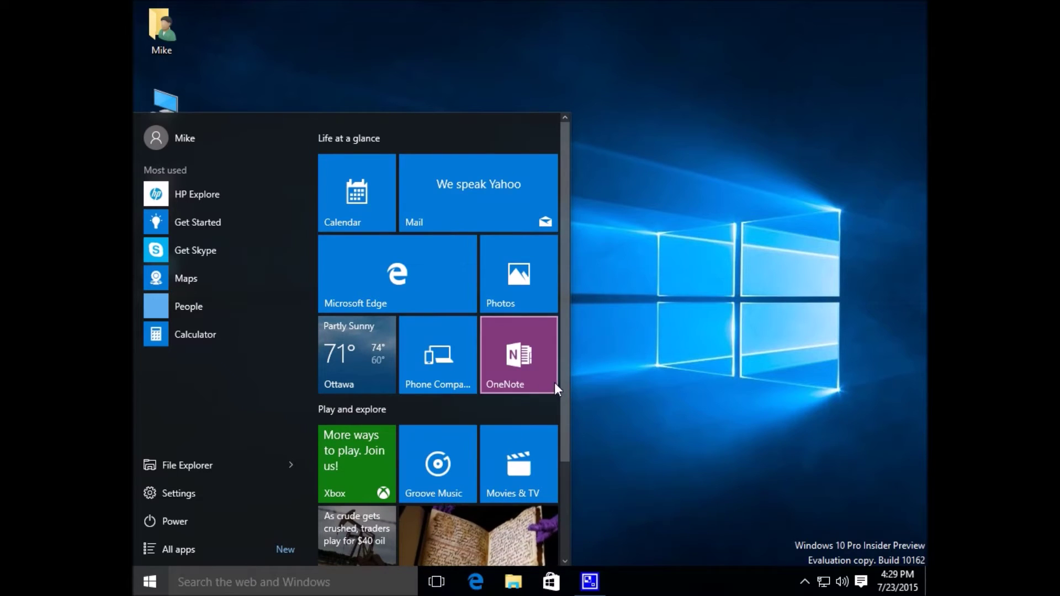
{"action": "left_click_drag", "start_coordinate": [565, 412], "coordinate": [573, 515]}
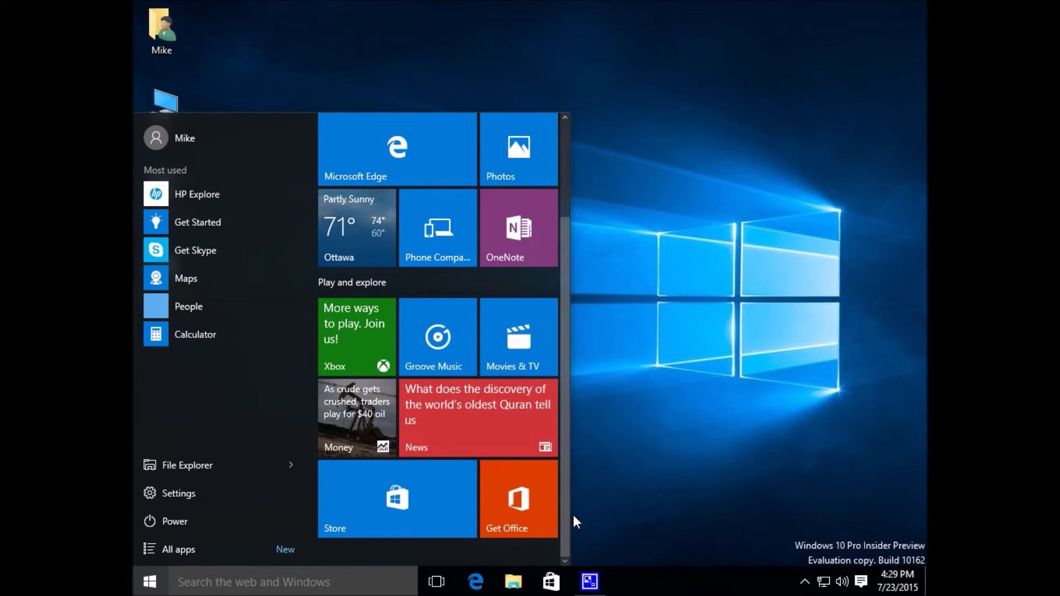
{"action": "left_click", "coordinate": [437, 513]}
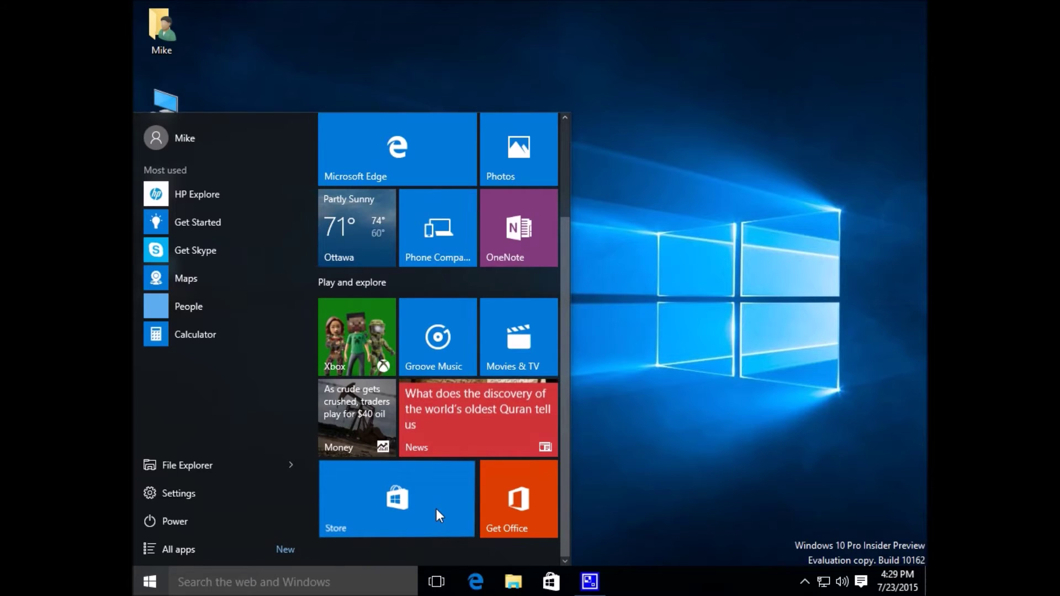
{"action": "left_click_drag", "start_coordinate": [436, 508], "coordinate": [438, 583]}
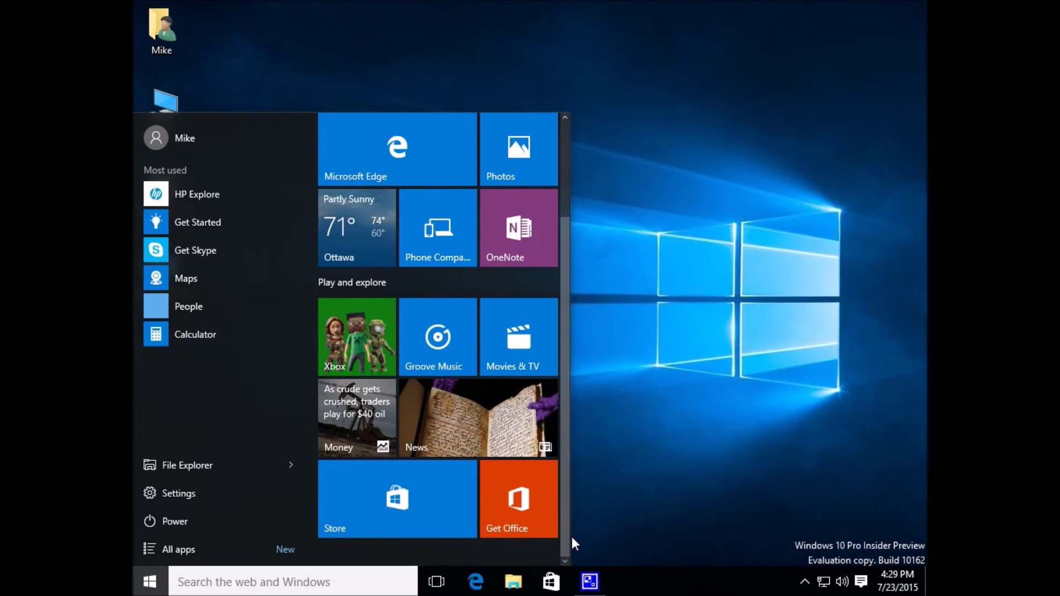
{"action": "left_click_drag", "start_coordinate": [570, 532], "coordinate": [823, 530]}
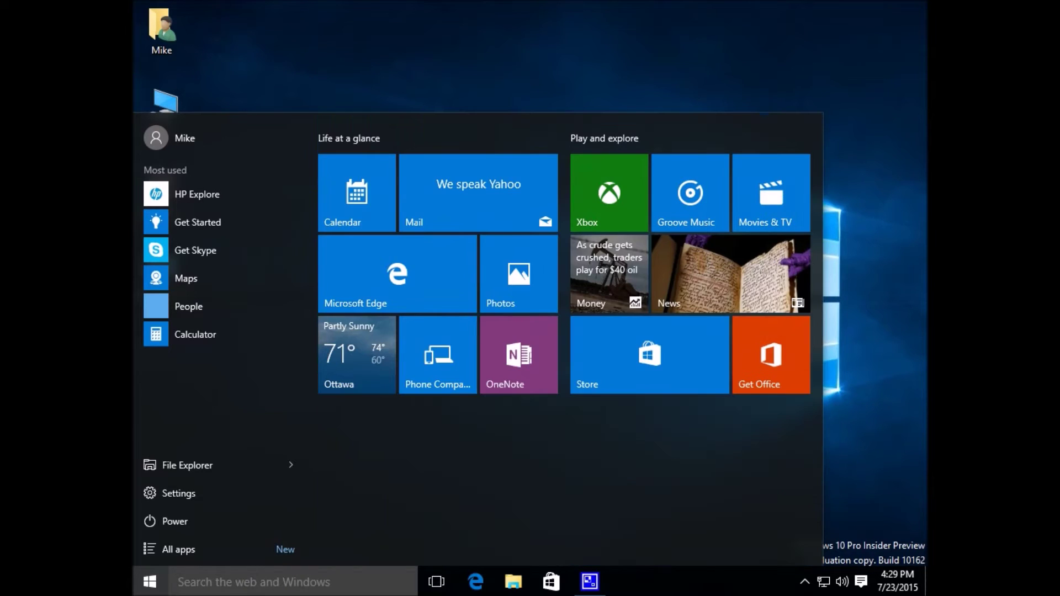
Step: Drag the Store and OneNote tiles into a new group named 'Productivity'
{"action": "left_click_drag", "start_coordinate": [718, 384], "coordinate": [758, 534]}
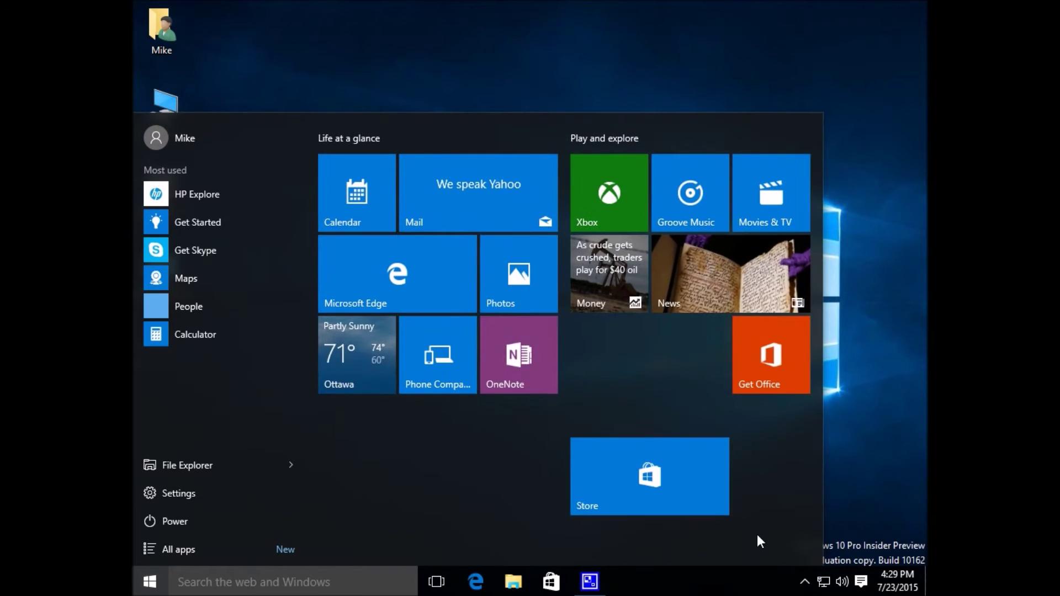
{"action": "left_click_drag", "start_coordinate": [489, 353], "coordinate": [496, 486]}
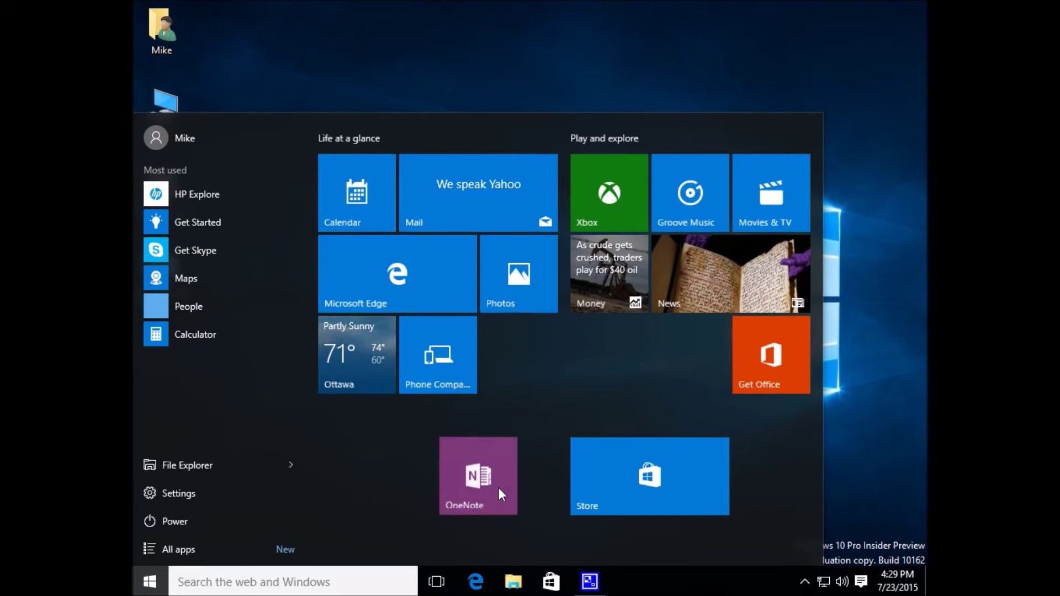
{"action": "mouse_move", "coordinate": [733, 427]}
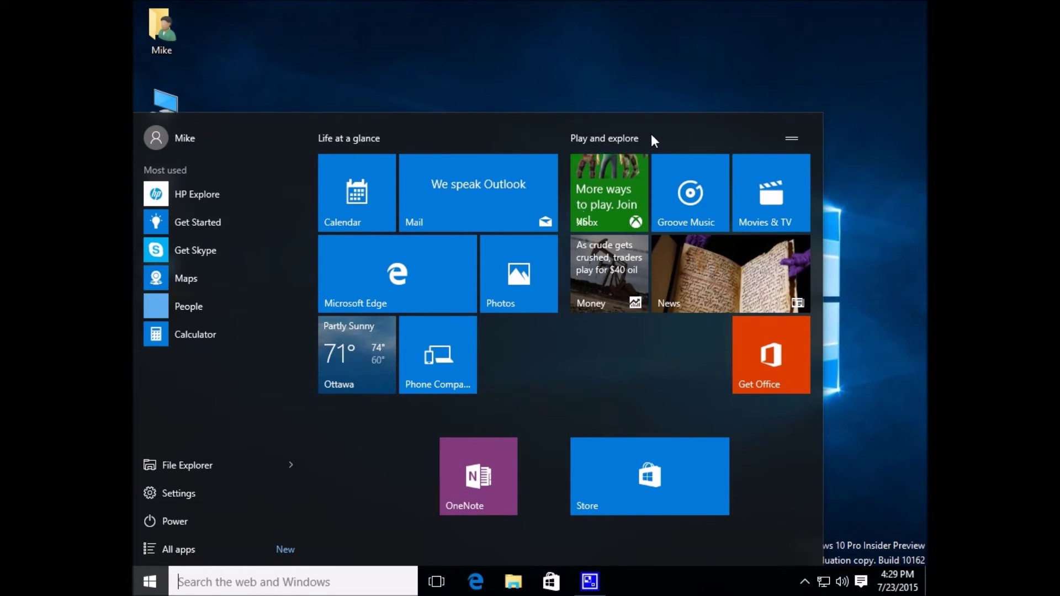
{"action": "left_click", "coordinate": [456, 428]}
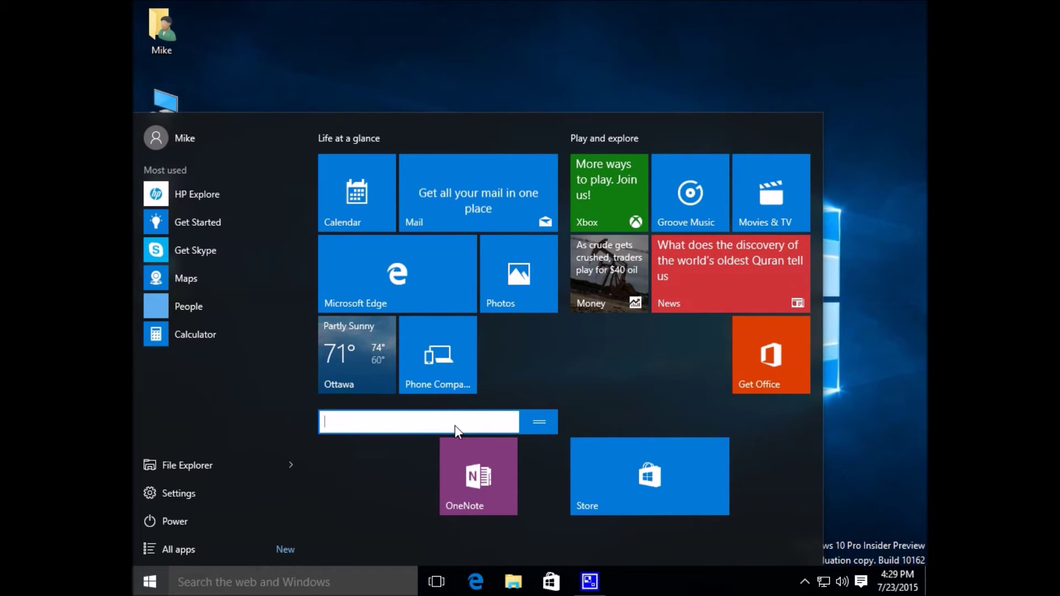
{"action": "type", "text": "Productivity"}
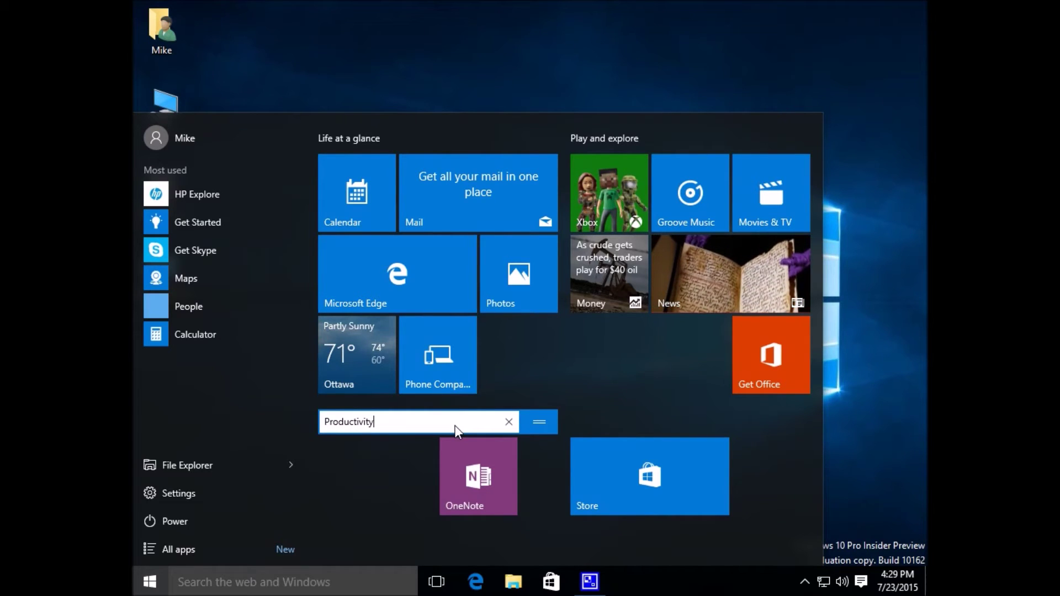
{"action": "key", "text": "Return"}
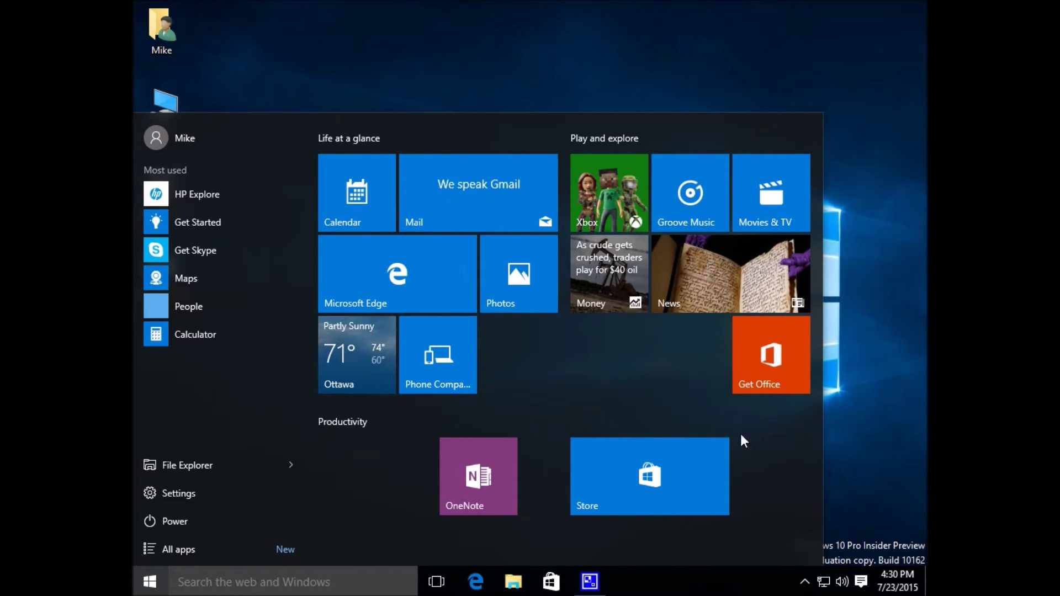
Step: Name the group above the Store tile 'Old Style Apps from Windows 8'
{"action": "left_click", "coordinate": [701, 423]}
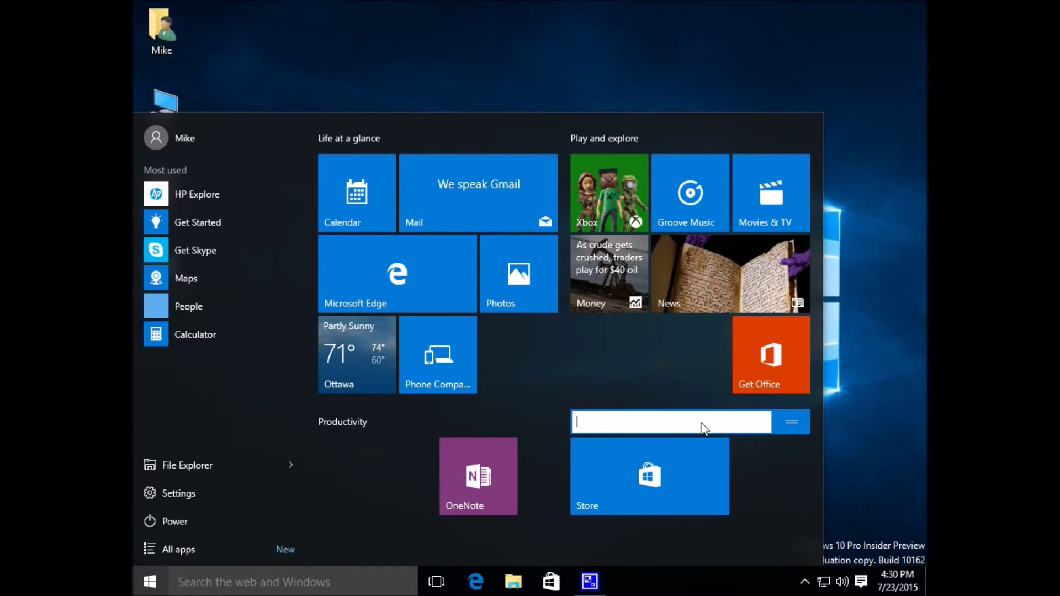
{"action": "type", "text": "Ol"}
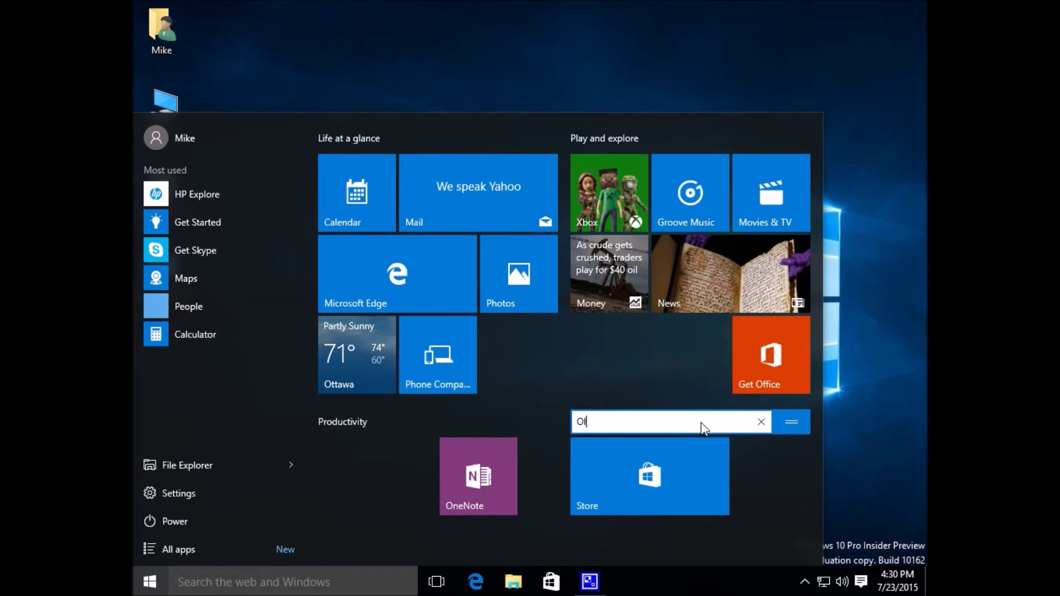
{"action": "type", "text": "d Style"}
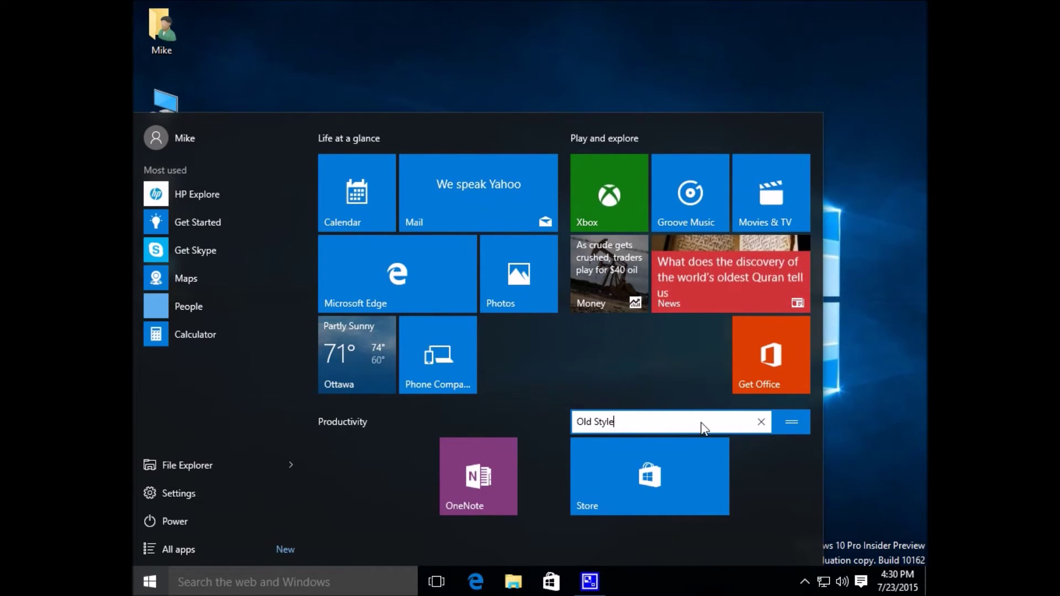
{"action": "type", "text": " Apps f"}
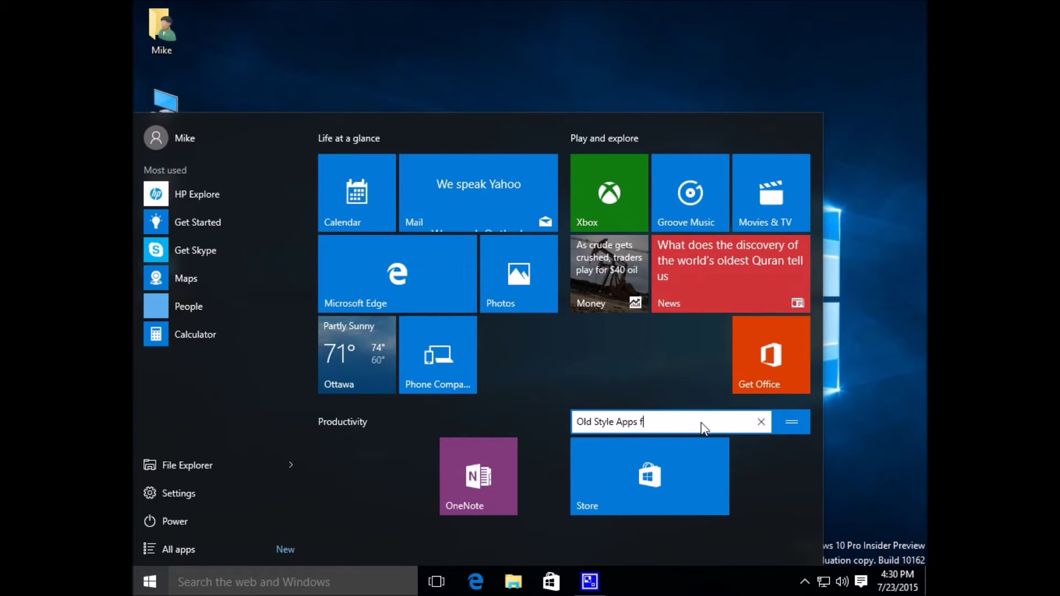
{"action": "type", "text": "or"}
{"action": "key", "text": "BackSpace"}
{"action": "type", "text": "ro"}
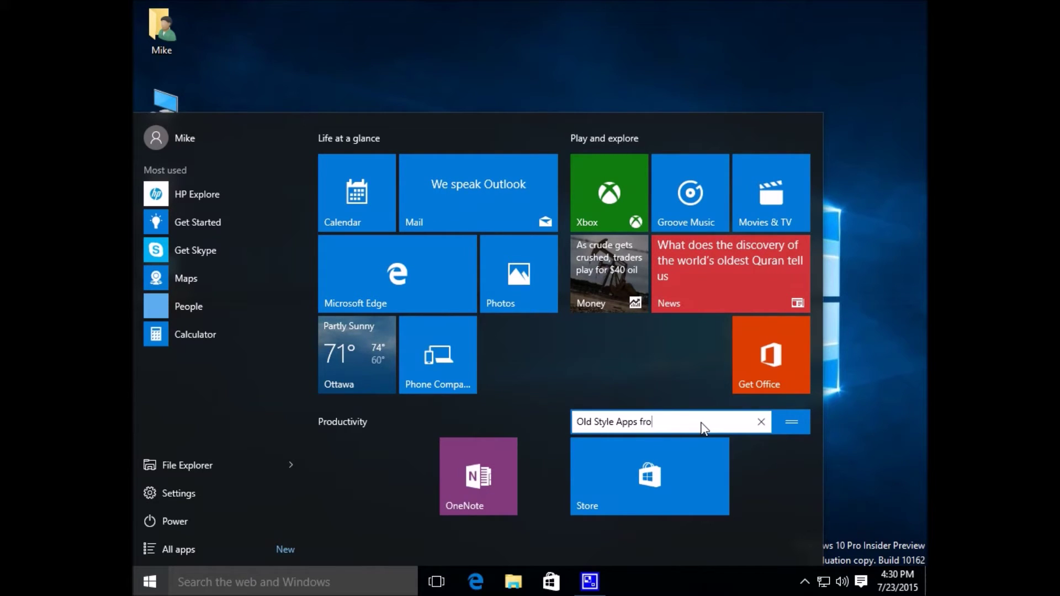
{"action": "type", "text": "mn"}
{"action": "key", "text": "BackSpace"}
{"action": "key", "text": "BackSpace"}
{"action": "type", "text": "m"}
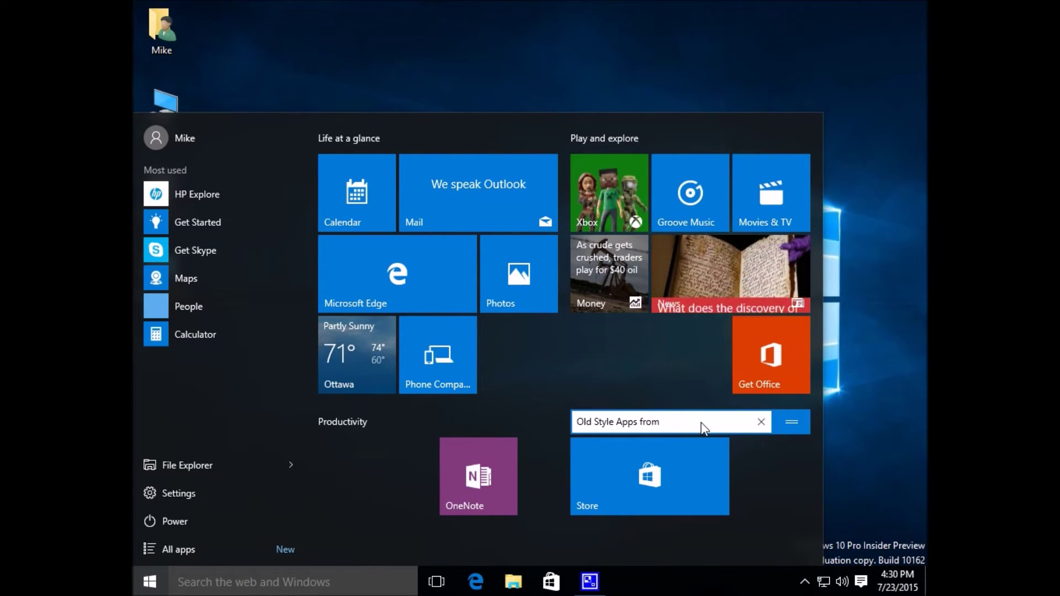
{"action": "type", "text": " Windows 8"}
{"action": "key", "text": "Return"}
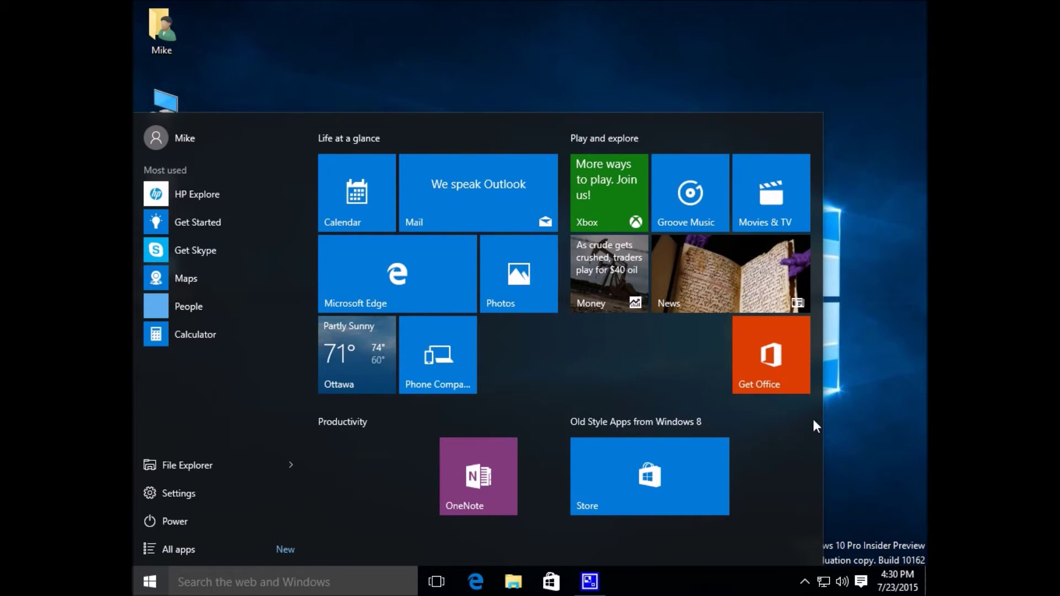
Step: Leave the Play and explore name unchanged and narrow Start to one tile column
{"action": "left_click", "coordinate": [796, 135]}
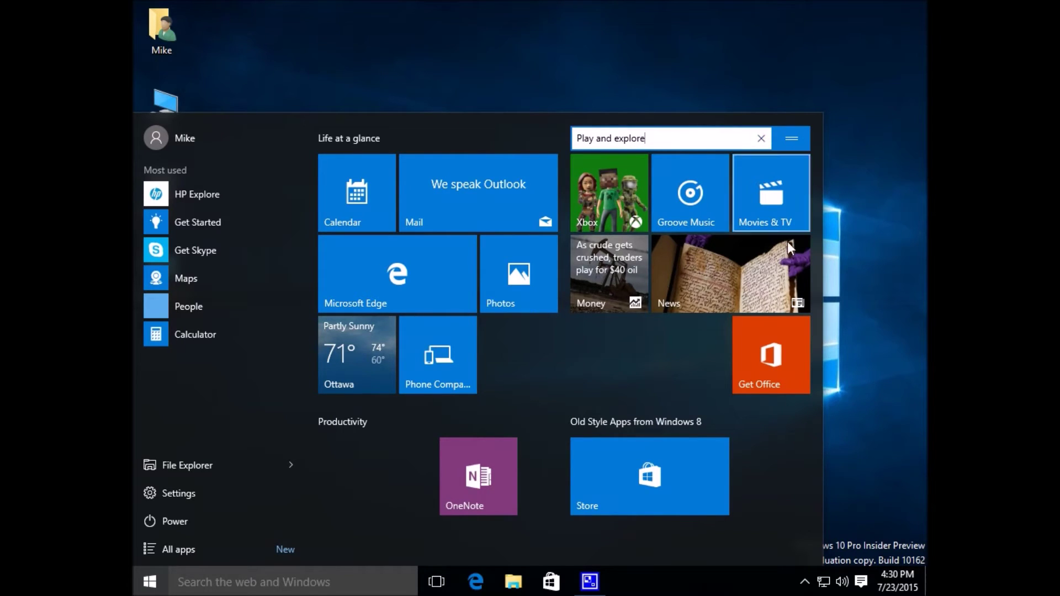
{"action": "left_click", "coordinate": [780, 479]}
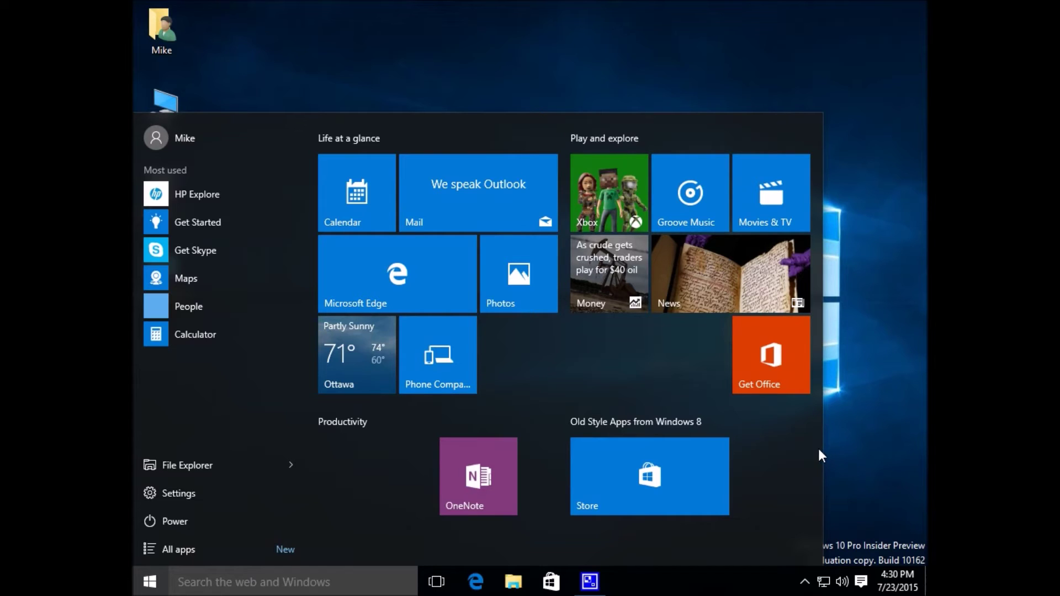
{"action": "left_click_drag", "start_coordinate": [820, 445], "coordinate": [570, 437]}
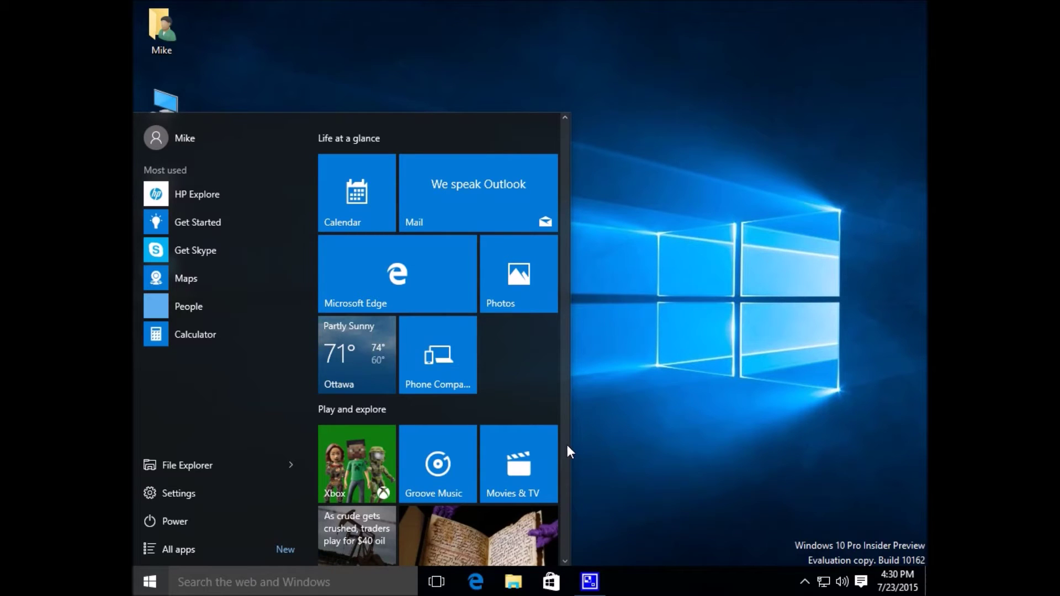
Step: Resize Start's edges, ending two tile columns wide and tall enough to show all four groups
{"action": "scroll", "coordinate": [562, 325], "scroll_direction": "down", "scroll_amount": 6}
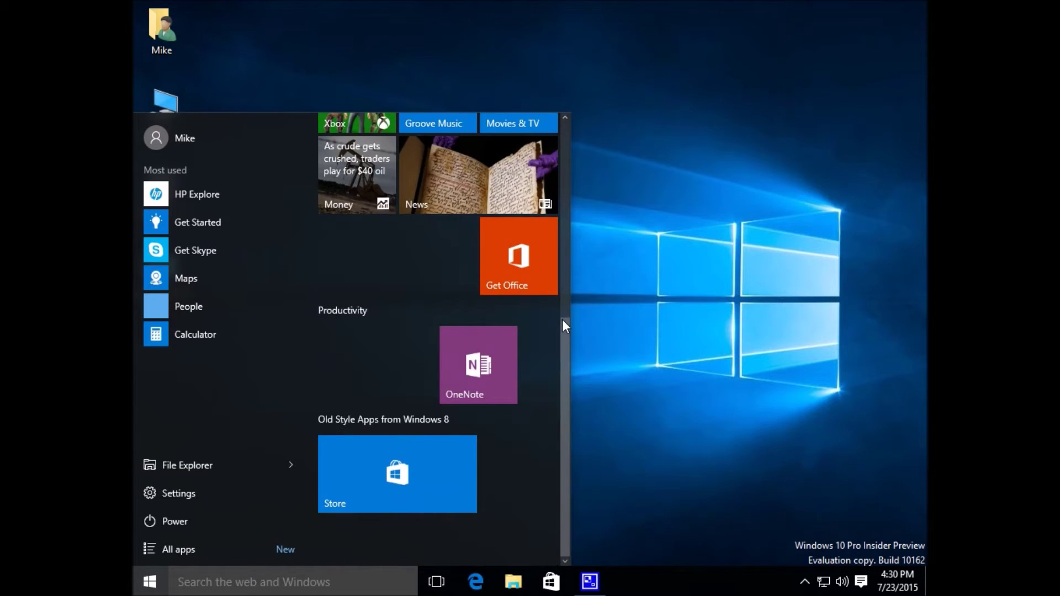
{"action": "left_click_drag", "start_coordinate": [564, 347], "coordinate": [556, 155]}
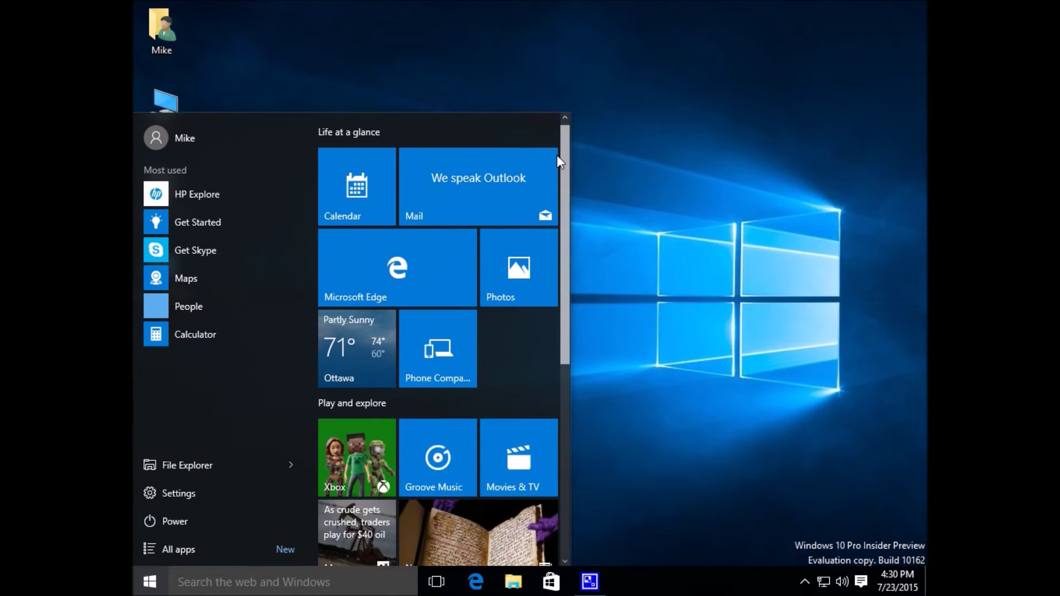
{"action": "left_click_drag", "start_coordinate": [570, 389], "coordinate": [896, 387]}
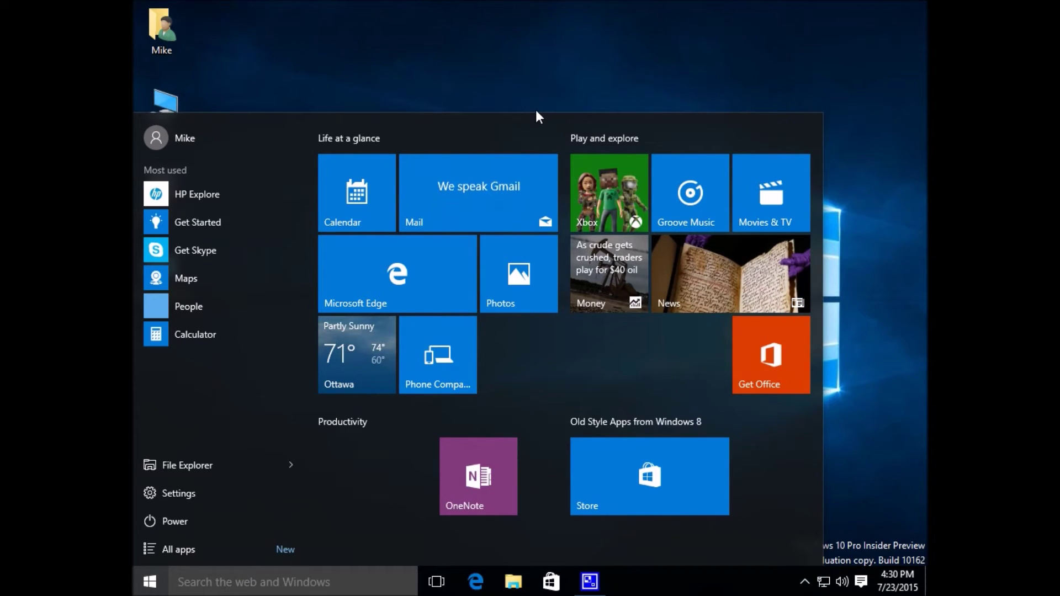
{"action": "left_click_drag", "start_coordinate": [536, 111], "coordinate": [543, 311]}
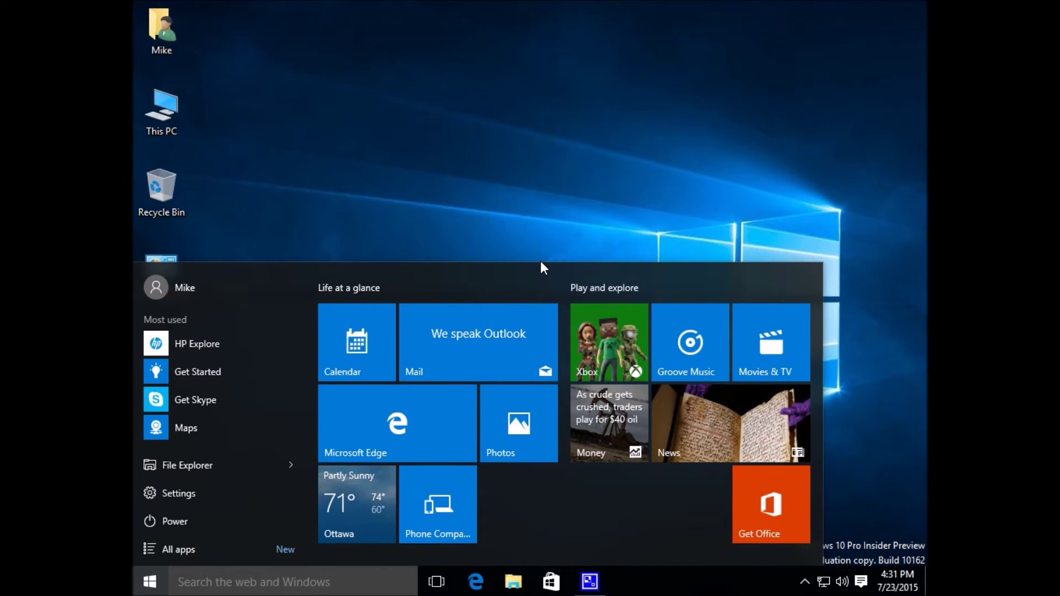
{"action": "left_click_drag", "start_coordinate": [822, 403], "coordinate": [569, 381]}
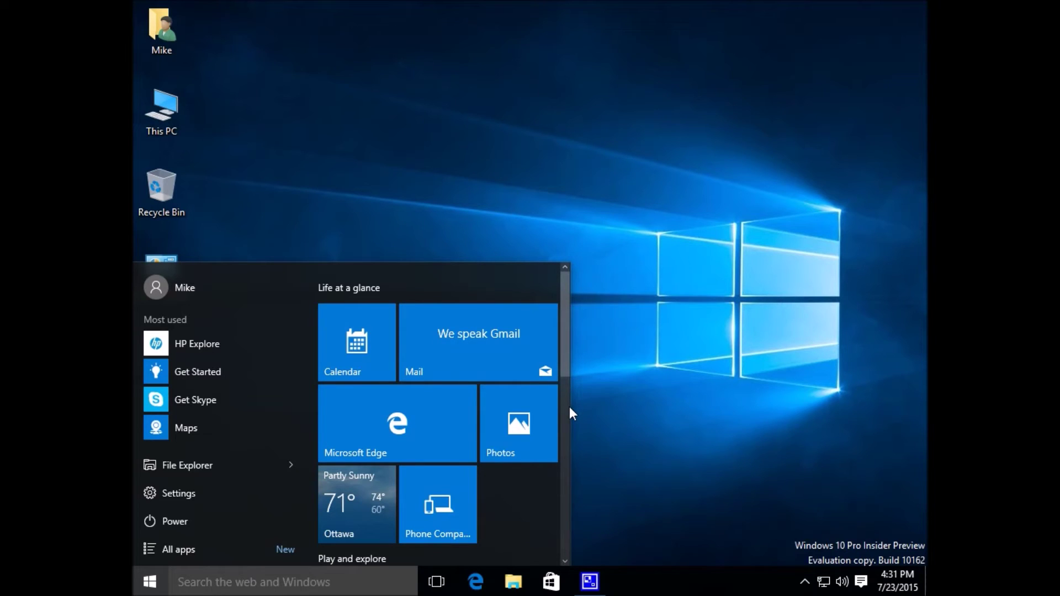
{"action": "left_click_drag", "start_coordinate": [571, 413], "coordinate": [837, 414]}
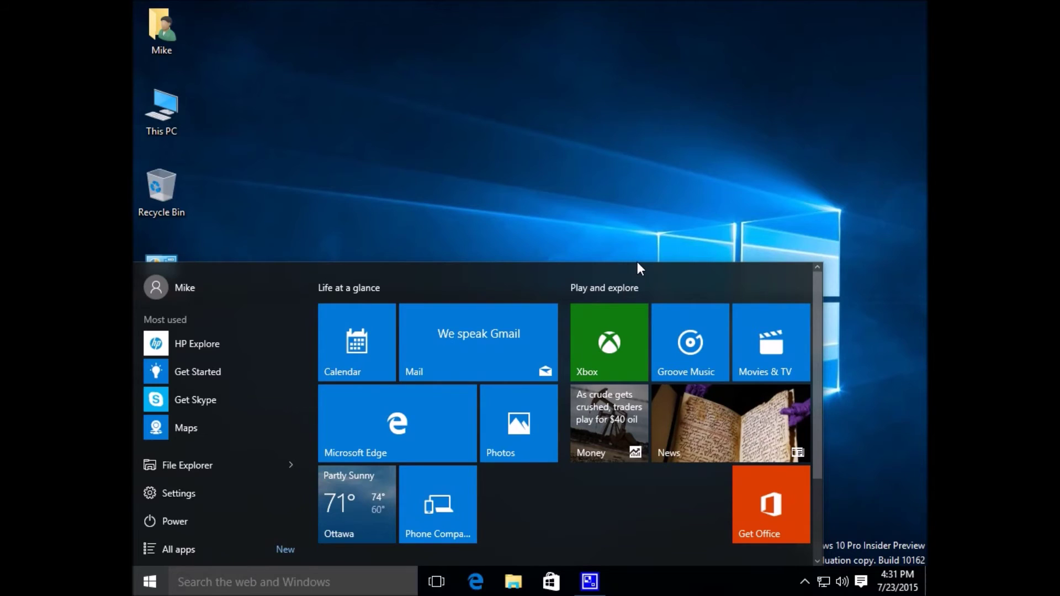
{"action": "left_click_drag", "start_coordinate": [637, 262], "coordinate": [684, 17]}
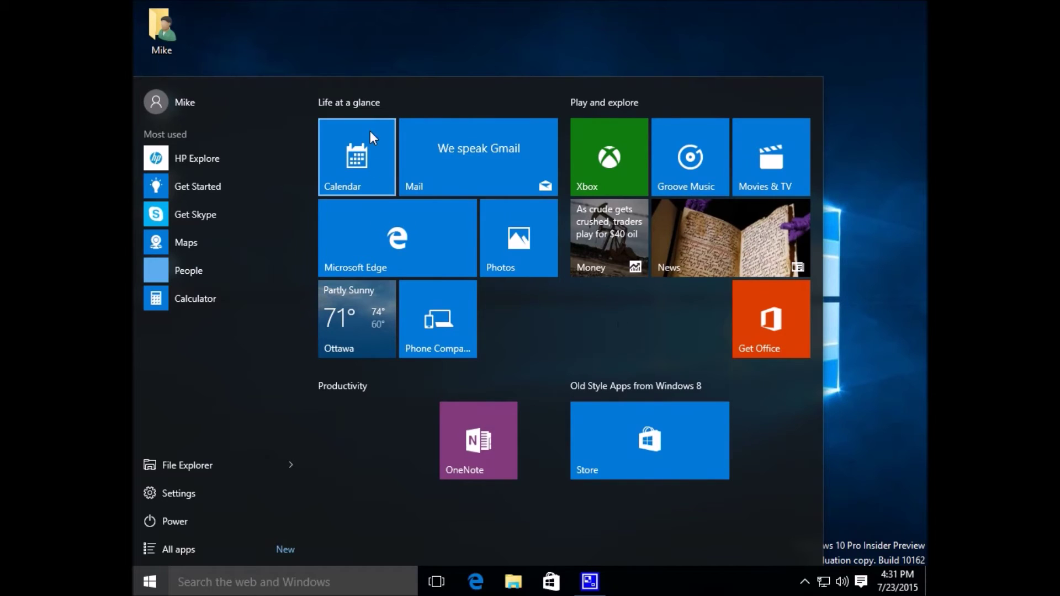
Step: Resize the Calendar tile to small, then to large
{"action": "right_click", "coordinate": [352, 169]}
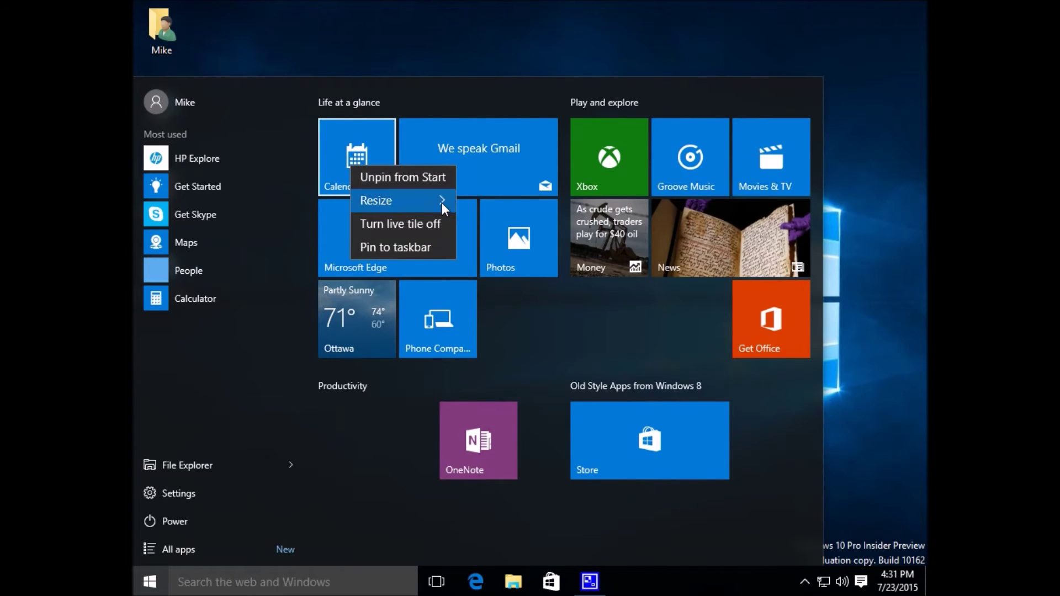
{"action": "mouse_move", "coordinate": [442, 204]}
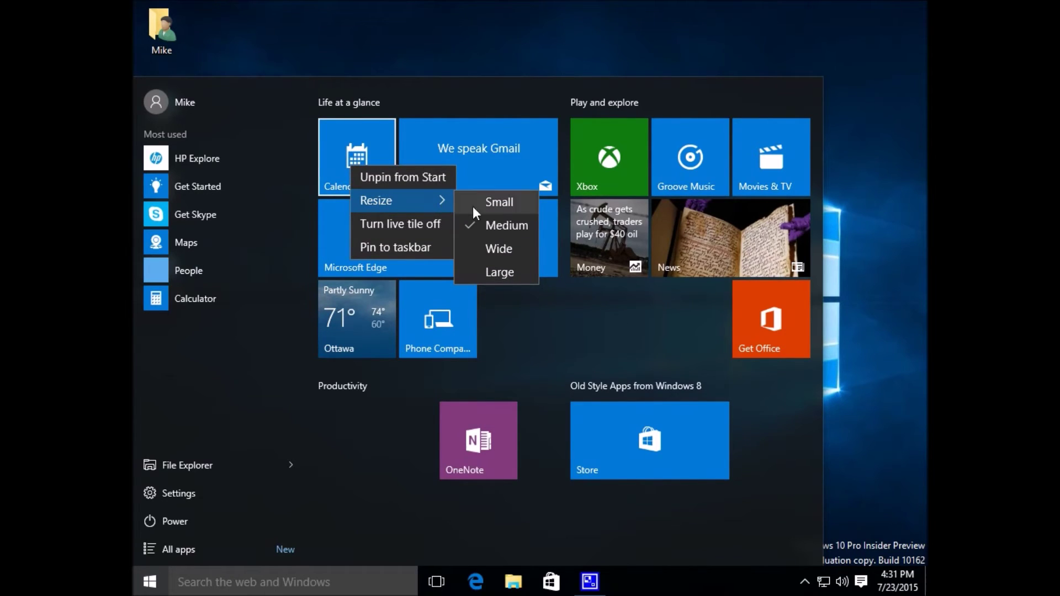
{"action": "left_click", "coordinate": [495, 206]}
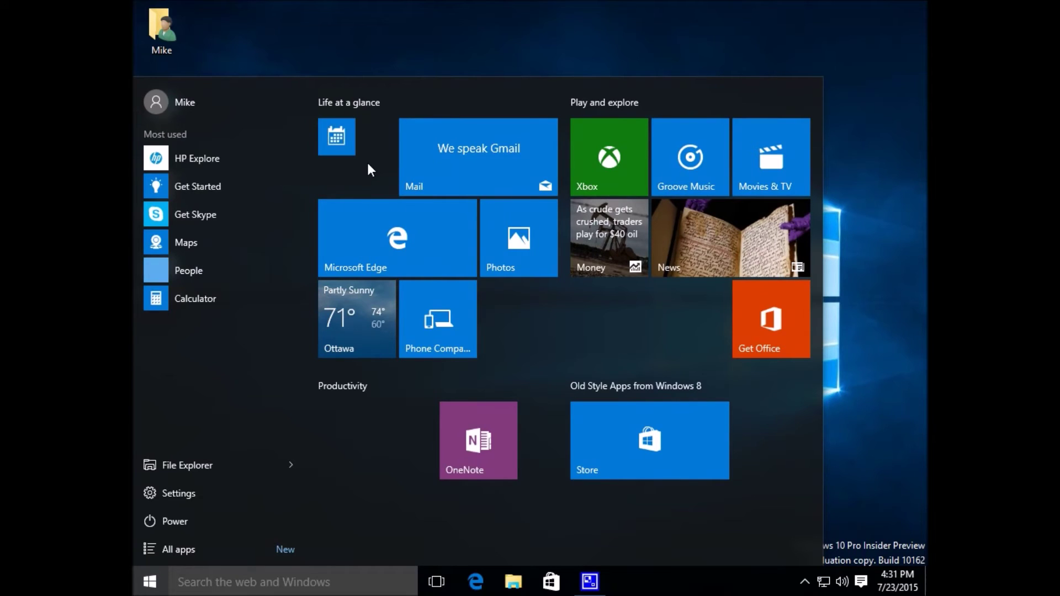
{"action": "right_click", "coordinate": [345, 145]}
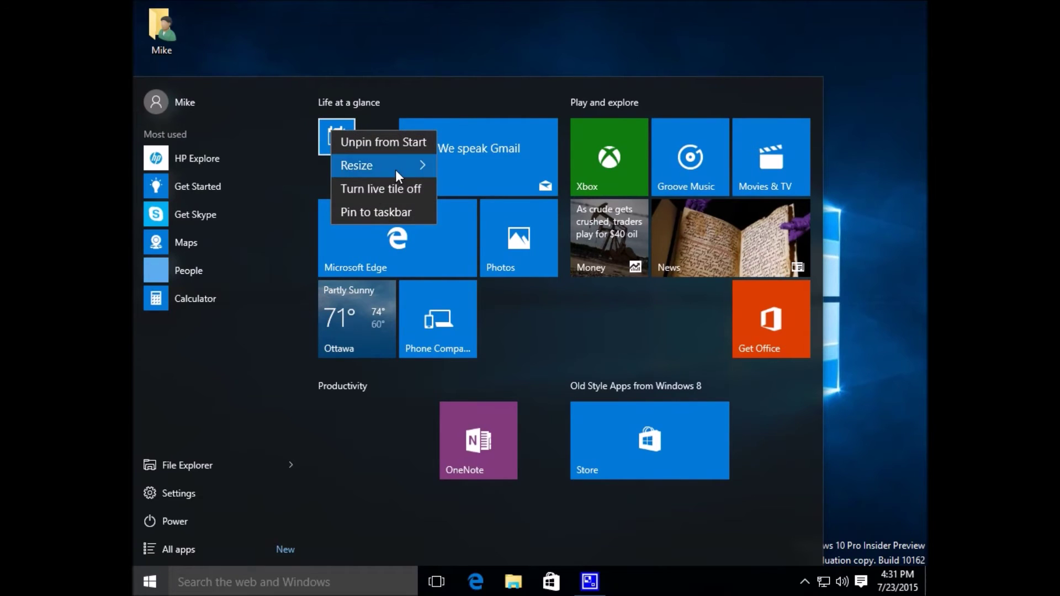
{"action": "mouse_move", "coordinate": [396, 170]}
{"action": "left_click", "coordinate": [473, 240]}
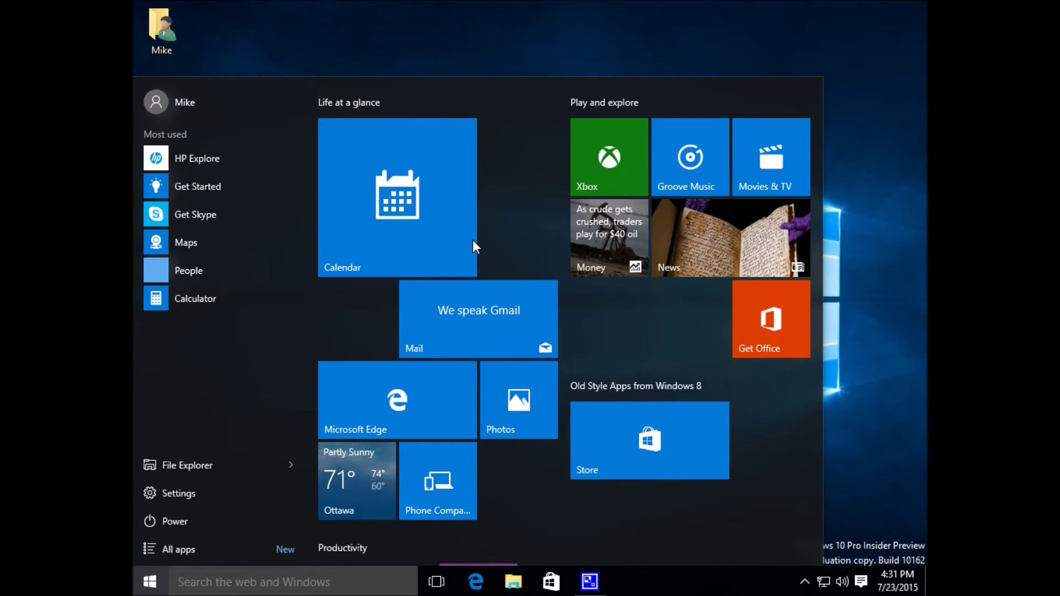
Step: Move Photos beside Mail, make Calendar wide, and shrink Mail to medium
{"action": "left_click_drag", "start_coordinate": [511, 400], "coordinate": [356, 321]}
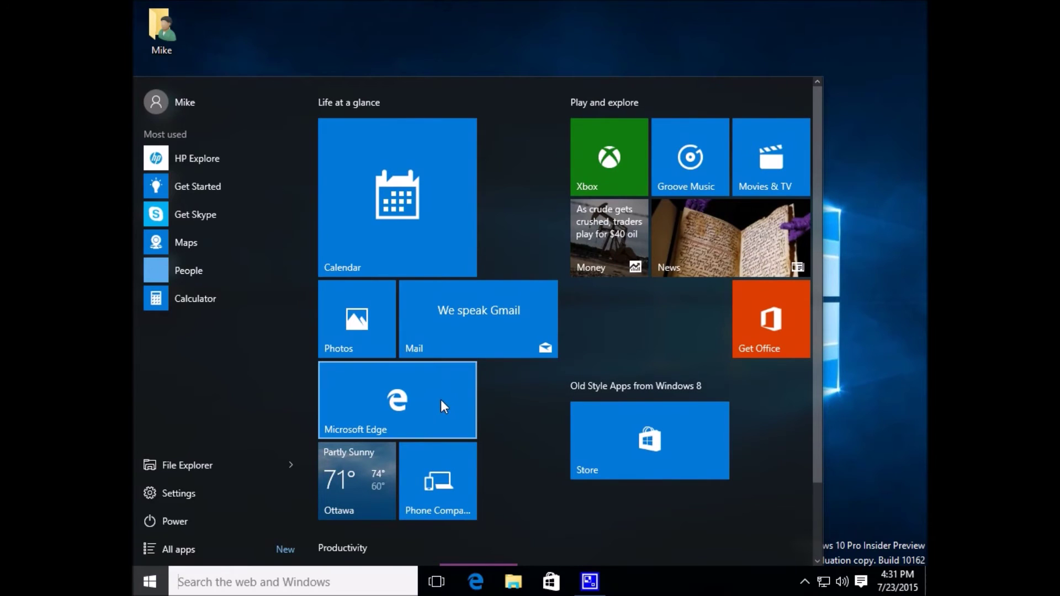
{"action": "right_click", "coordinate": [414, 145]}
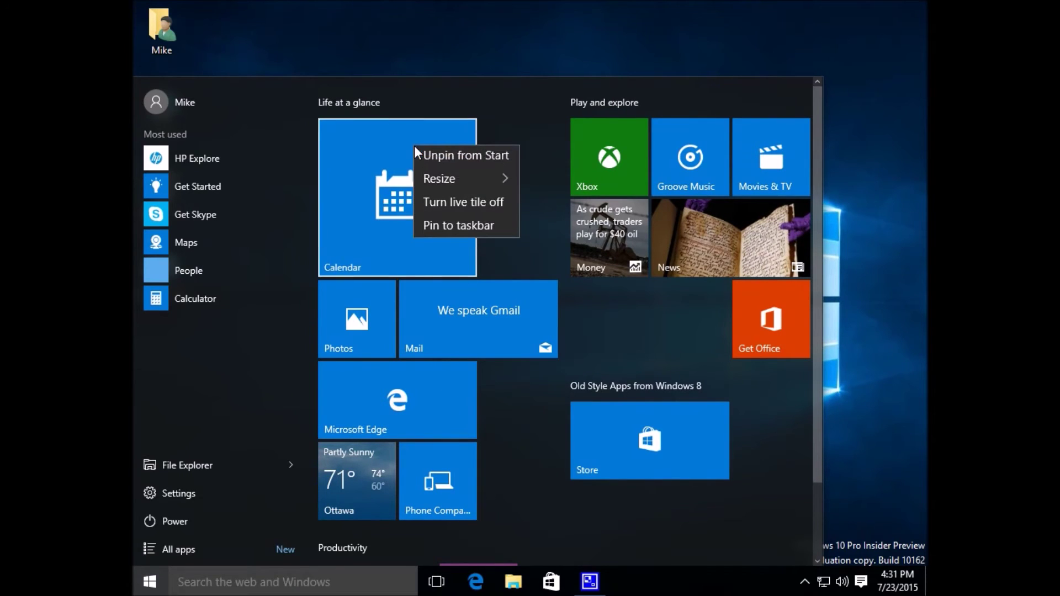
{"action": "mouse_move", "coordinate": [445, 175]}
{"action": "left_click", "coordinate": [535, 218]}
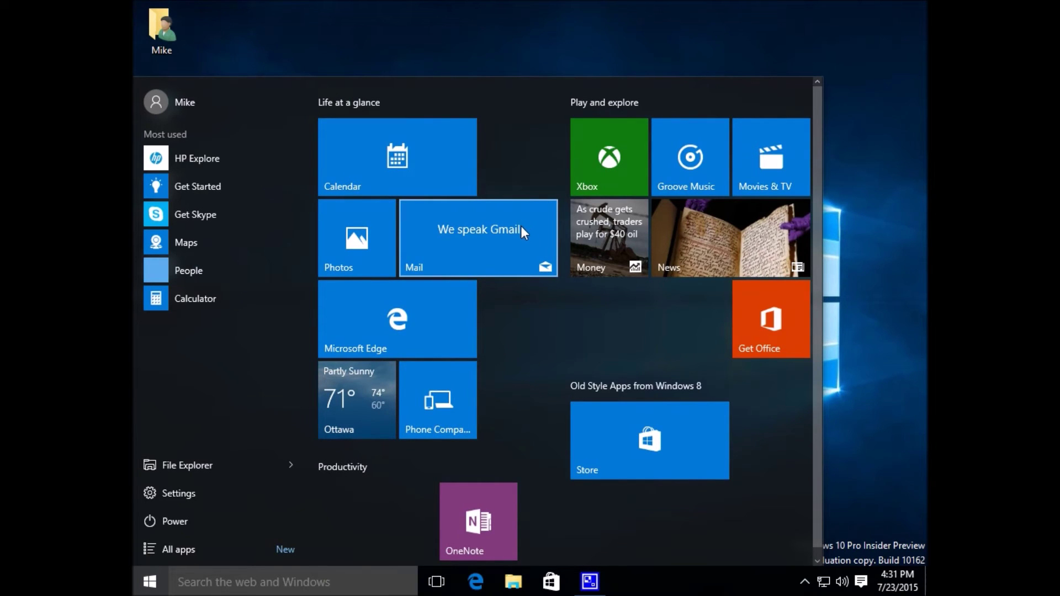
{"action": "right_click", "coordinate": [519, 226]}
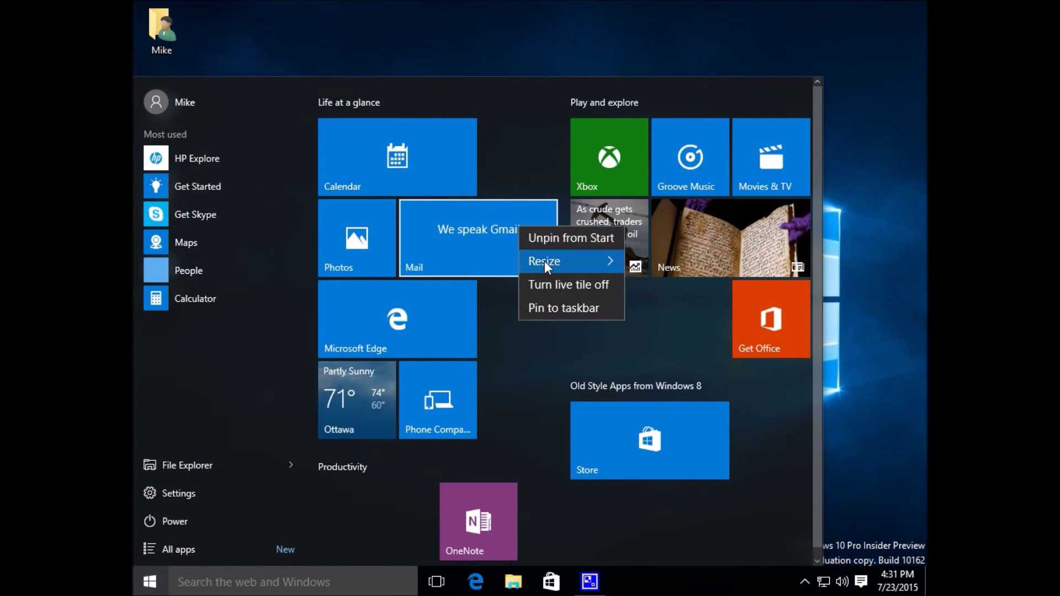
{"action": "mouse_move", "coordinate": [572, 264]}
{"action": "left_click", "coordinate": [655, 283]}
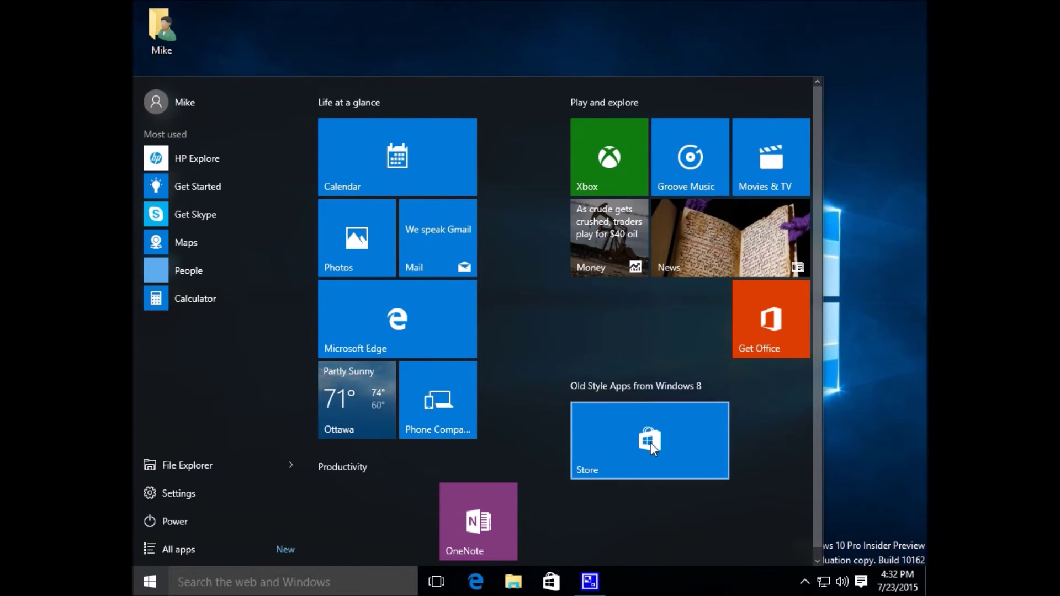
Step: Launch and close the Store app, then move the Store tile beside Get Office below Money
{"action": "left_click", "coordinate": [627, 449]}
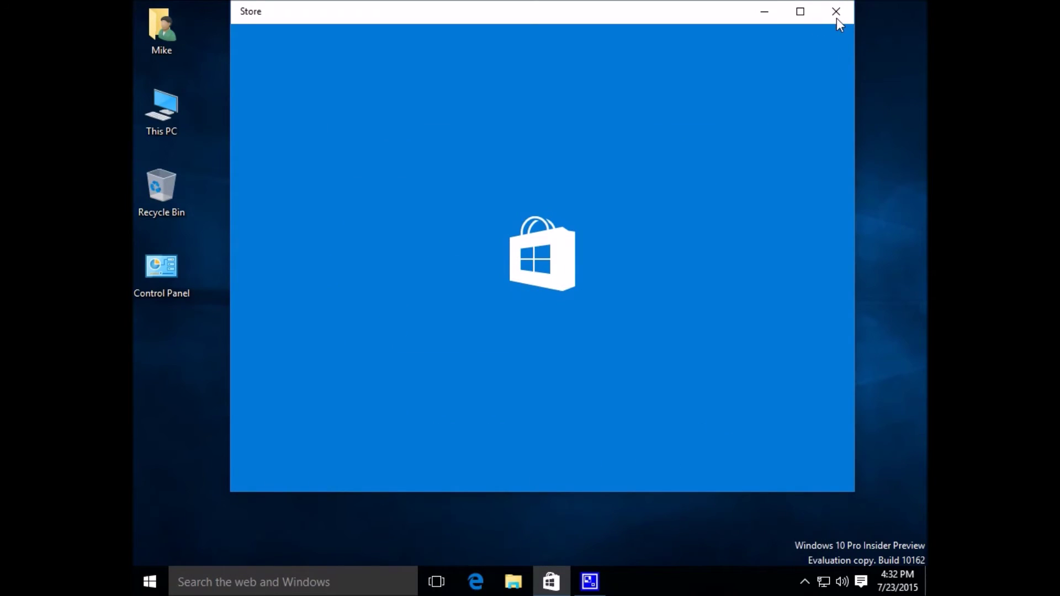
{"action": "left_click", "coordinate": [837, 17]}
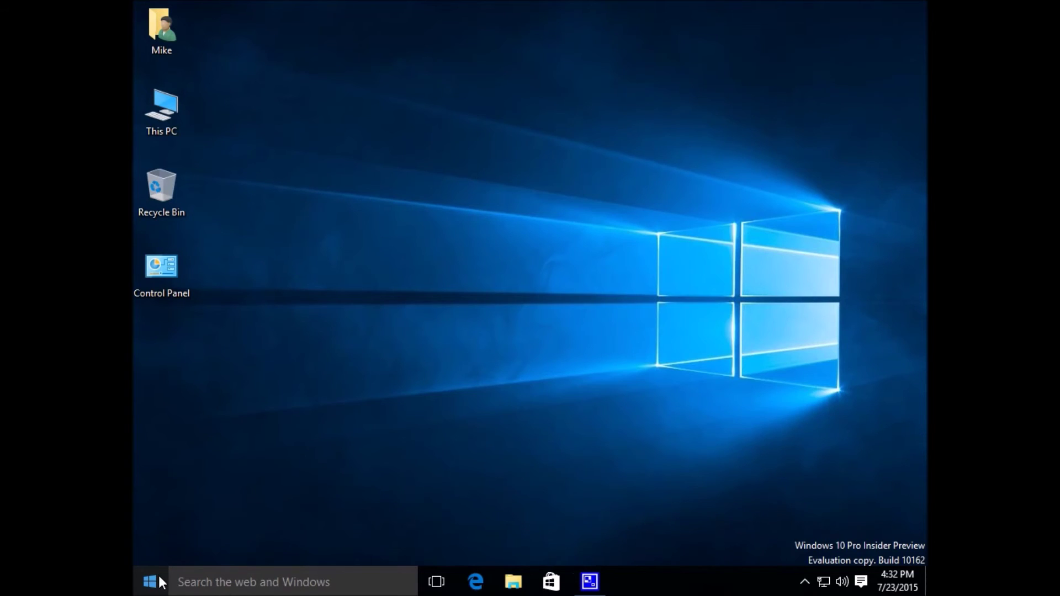
{"action": "left_click", "coordinate": [160, 580]}
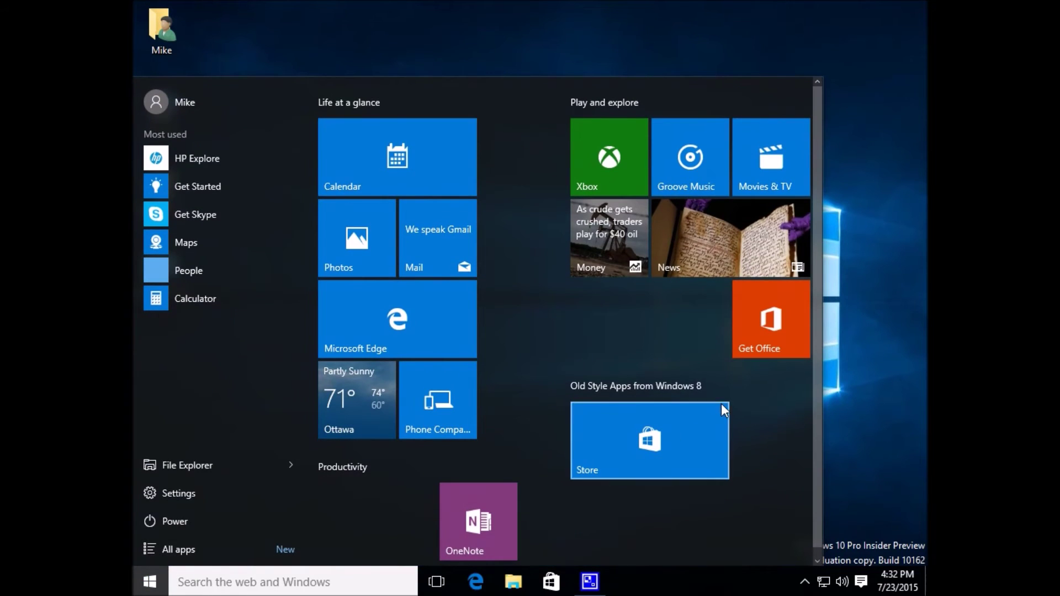
{"action": "left_click_drag", "start_coordinate": [645, 425], "coordinate": [642, 359]}
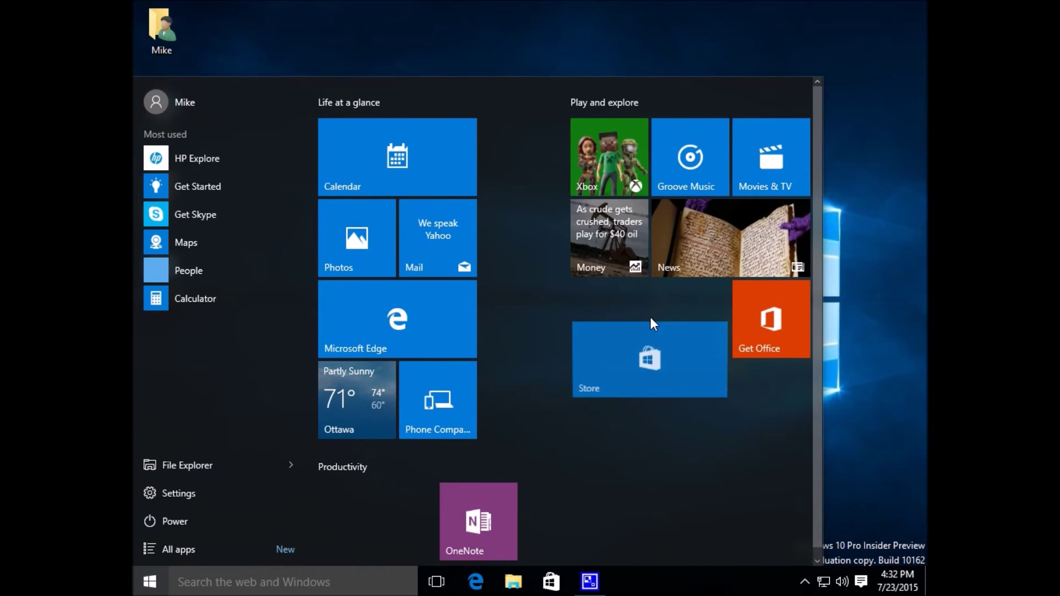
{"action": "mouse_move", "coordinate": [650, 318]}
{"action": "left_mouse_down"}
{"action": "mouse_move", "coordinate": [654, 300]}
{"action": "mouse_move", "coordinate": [652, 318]}
{"action": "left_mouse_up"}
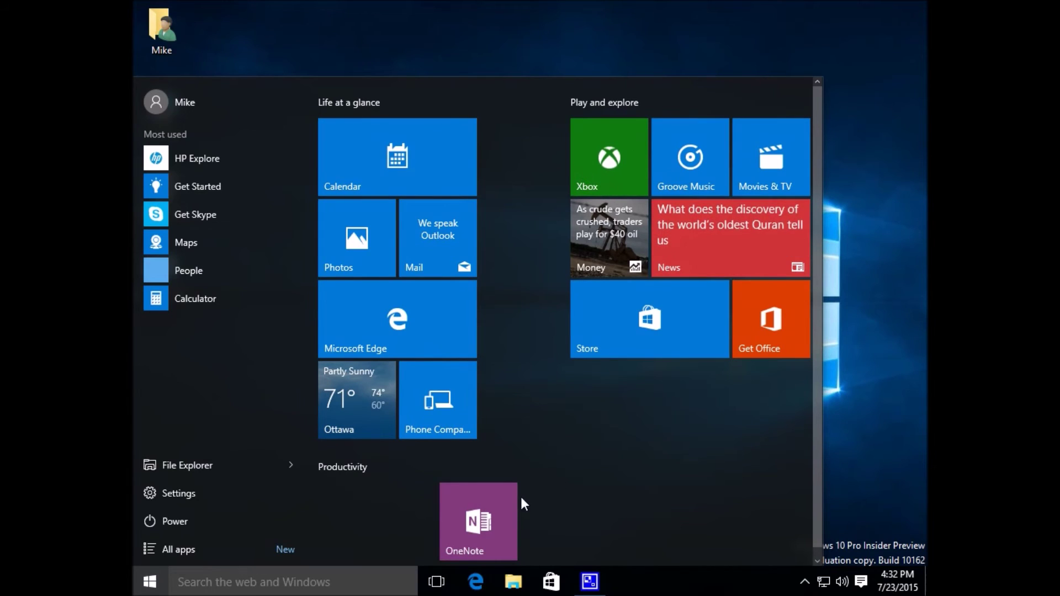
Step: Unpin the OneNote tile and narrow Start to a single tile column
{"action": "right_click", "coordinate": [489, 512]}
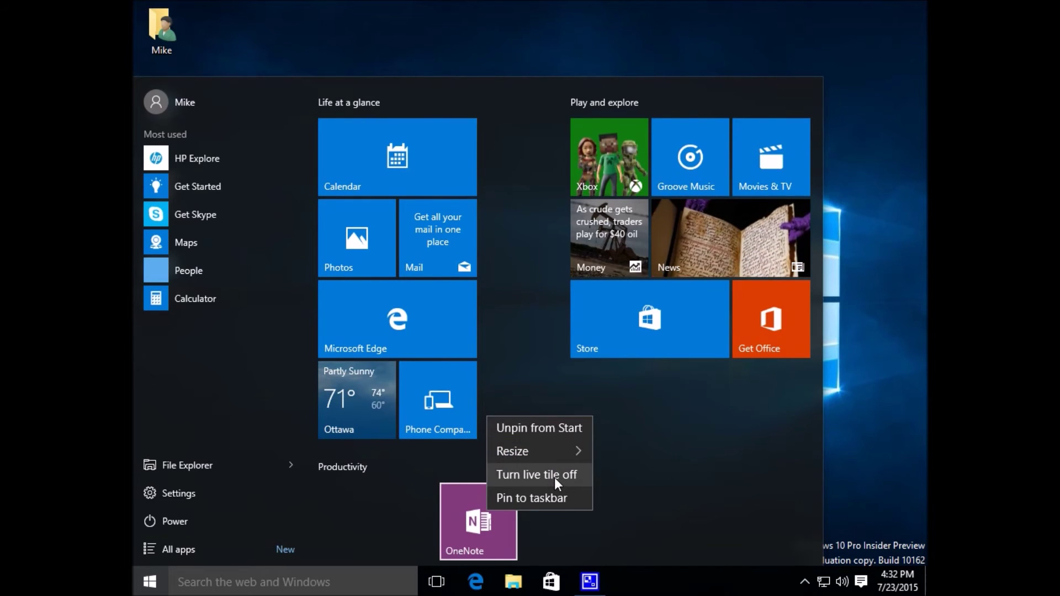
{"action": "left_click", "coordinate": [561, 433]}
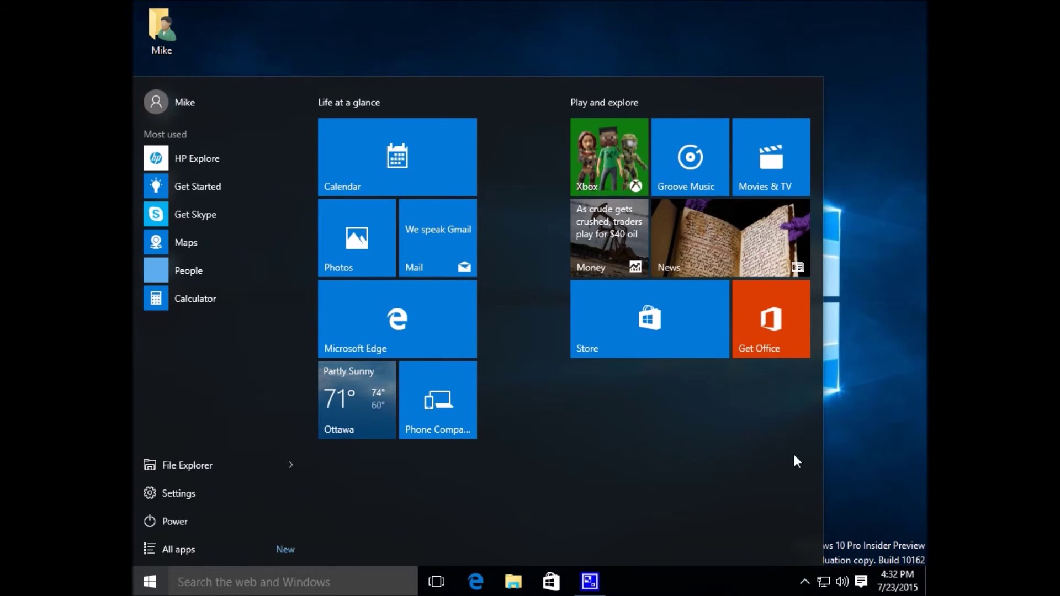
{"action": "left_click_drag", "start_coordinate": [822, 446], "coordinate": [514, 377]}
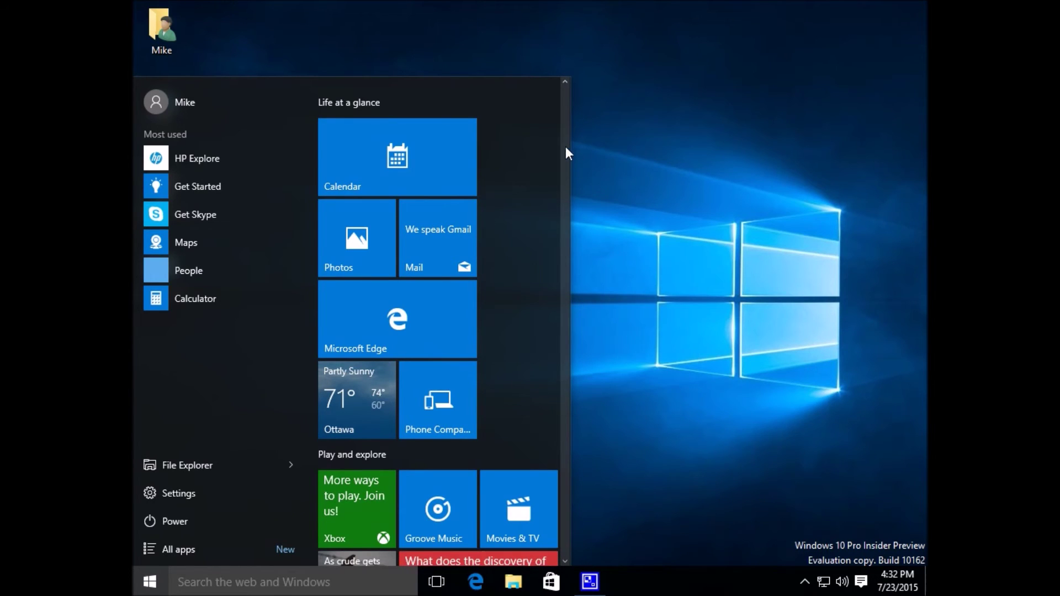
Step: Turn off the Calendar live tile, then unpin Calendar from Start
{"action": "scroll", "coordinate": [567, 191], "scroll_direction": "down", "scroll_amount": 3}
{"action": "left_click_drag", "start_coordinate": [565, 270], "coordinate": [584, 125]}
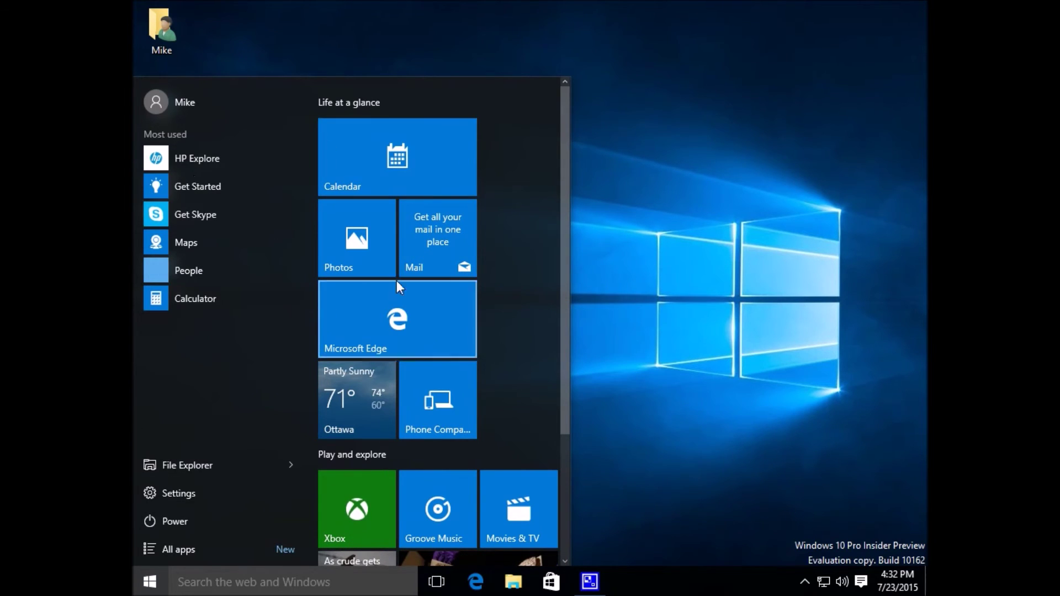
{"action": "right_click", "coordinate": [399, 172]}
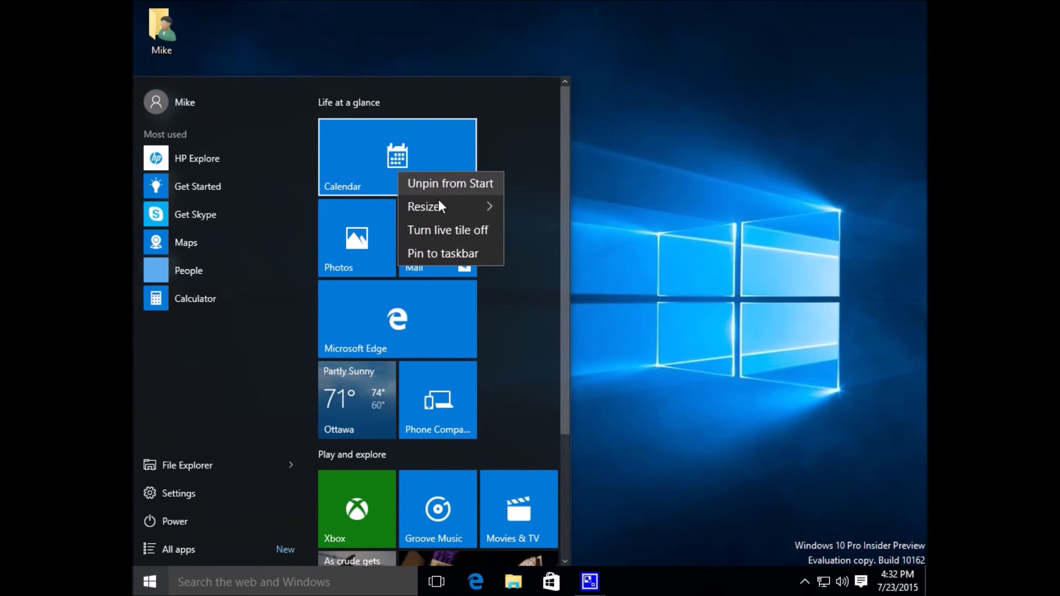
{"action": "left_click", "coordinate": [446, 233]}
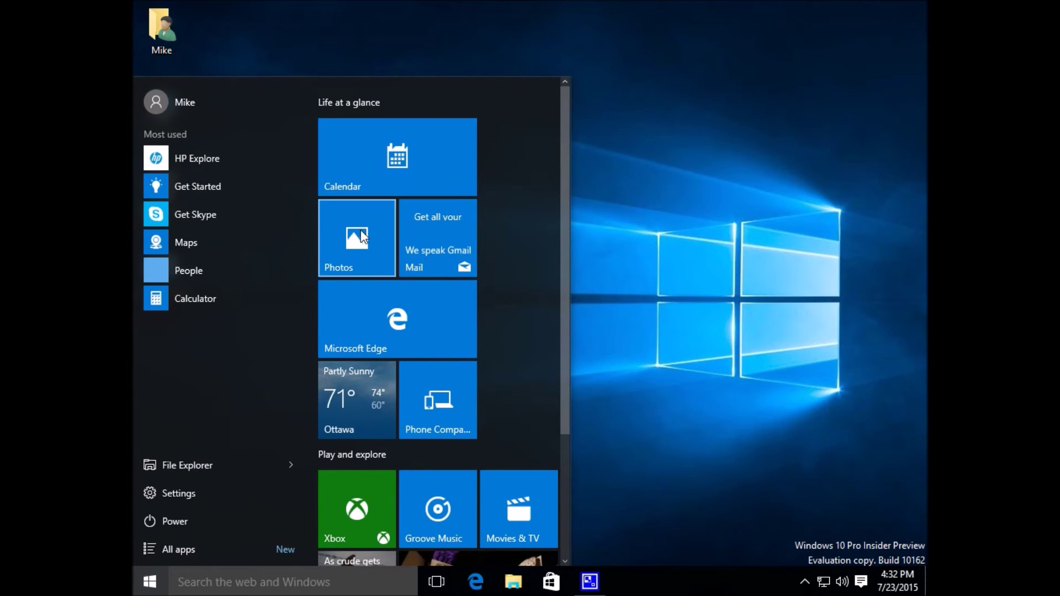
{"action": "right_click", "coordinate": [416, 167]}
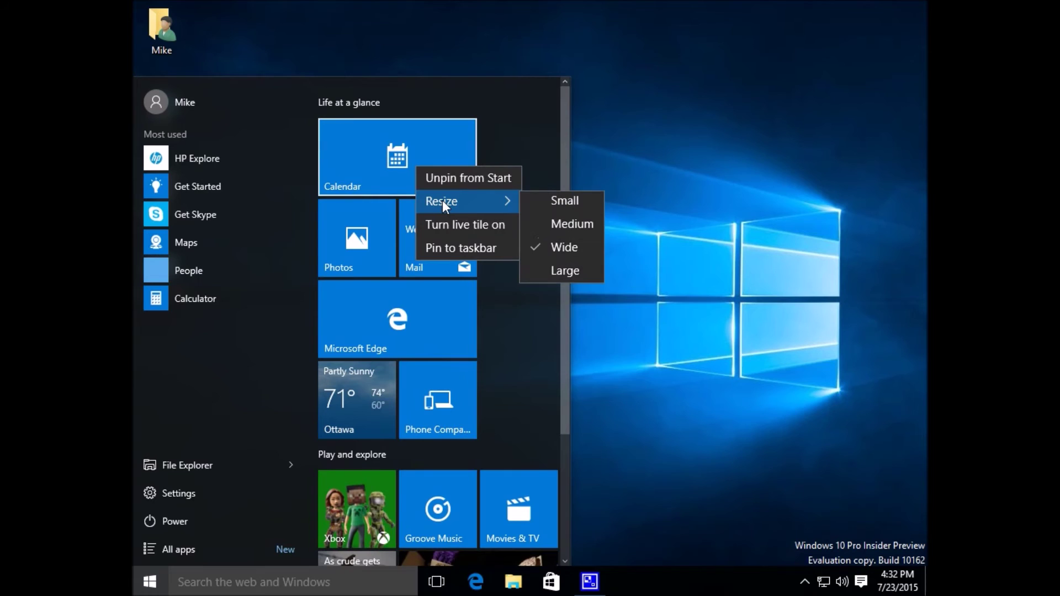
{"action": "left_click", "coordinate": [463, 179]}
Step: Unpin the Photos, Mail, Microsoft Edge, weather, Phone Companion and Xbox tiles
{"action": "right_click", "coordinate": [380, 178]}
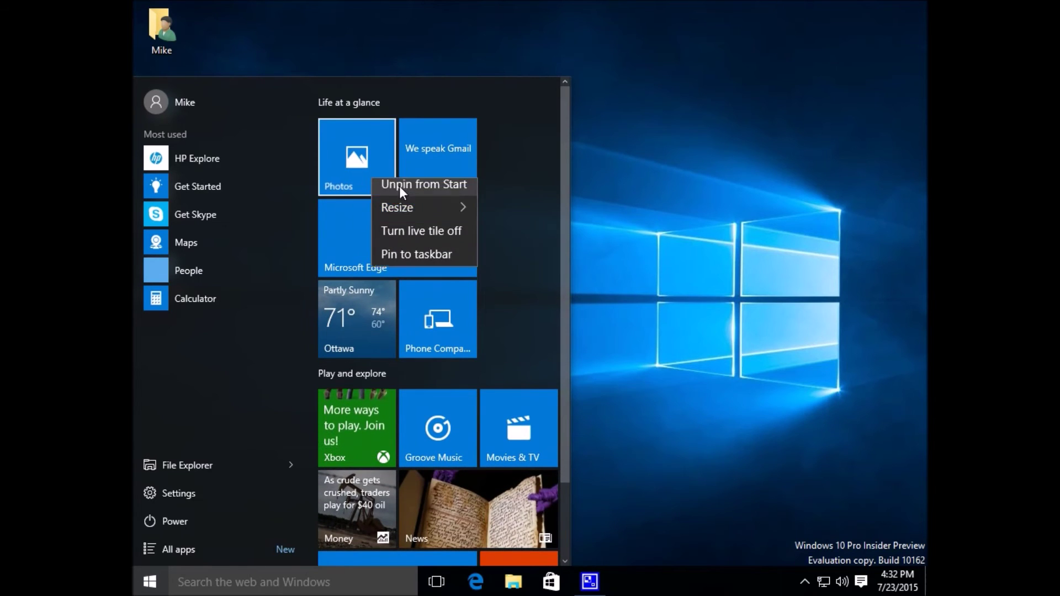
{"action": "left_click", "coordinate": [409, 180]}
{"action": "right_click", "coordinate": [433, 157]}
{"action": "left_click", "coordinate": [455, 169]}
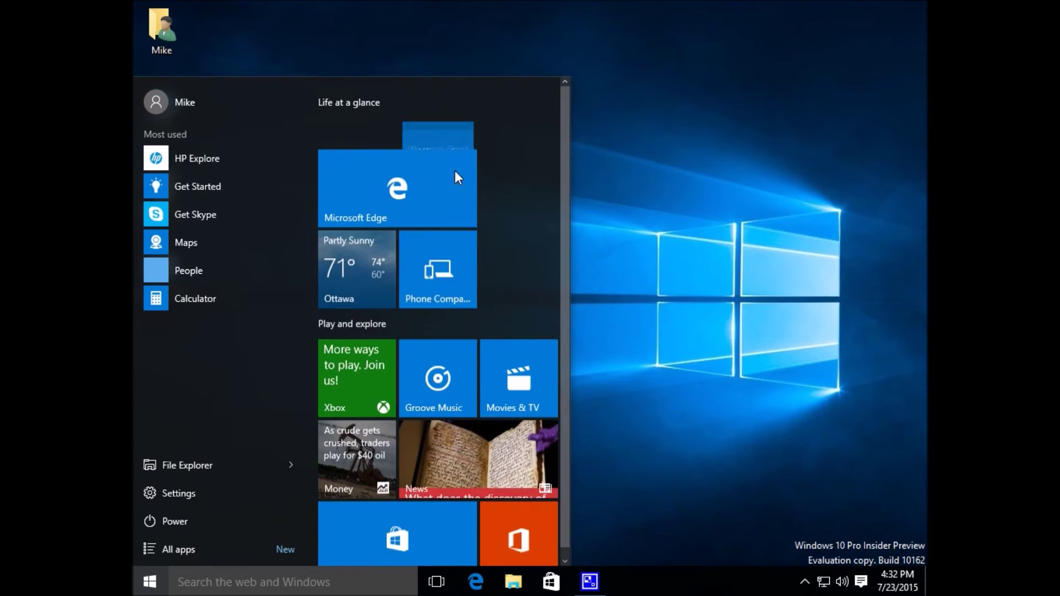
{"action": "right_click", "coordinate": [424, 179]}
{"action": "left_click", "coordinate": [446, 183]}
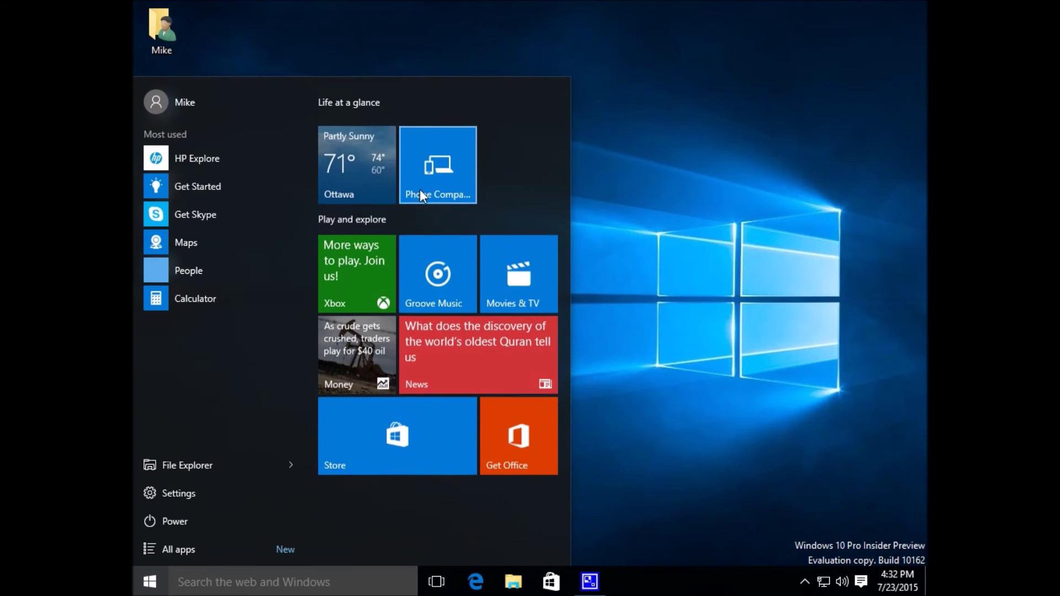
{"action": "right_click", "coordinate": [350, 173]}
{"action": "left_click", "coordinate": [390, 182]}
{"action": "right_click", "coordinate": [446, 154]}
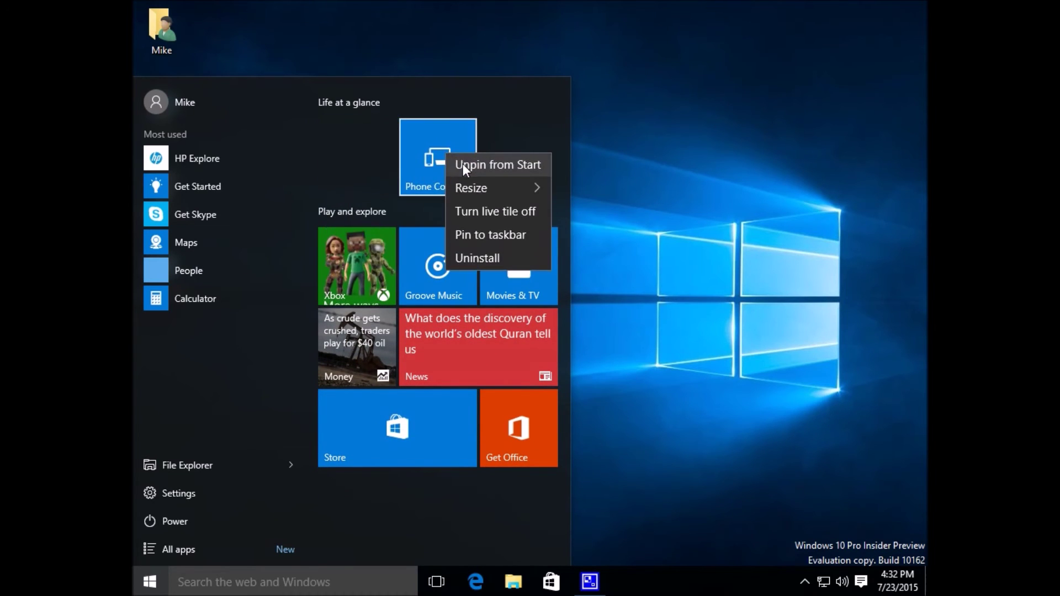
{"action": "left_click", "coordinate": [463, 163]}
{"action": "right_click", "coordinate": [370, 183]}
{"action": "left_click", "coordinate": [388, 179]}
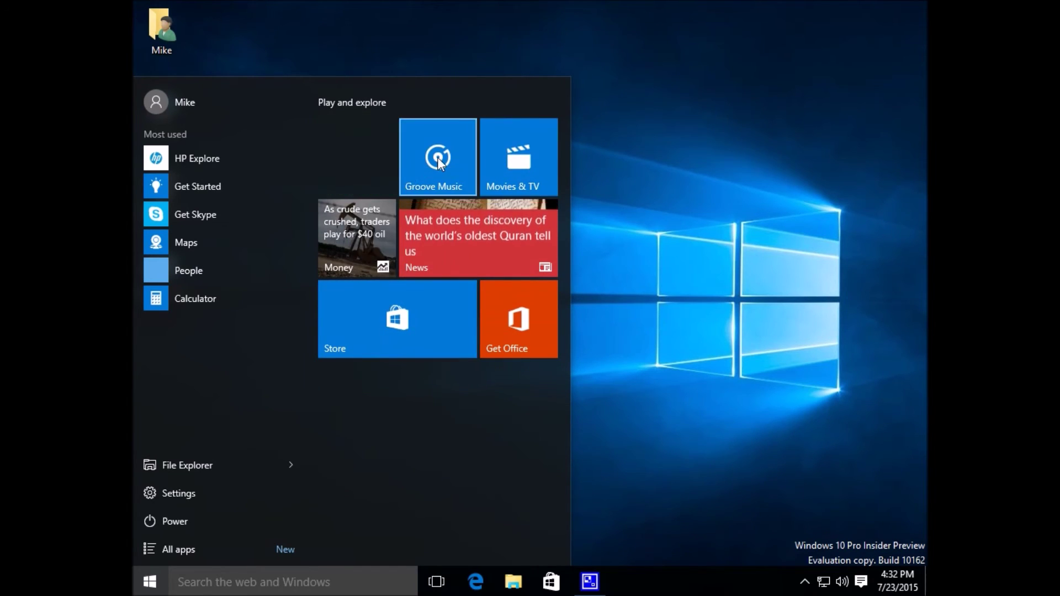
Step: Unpin the Groove Music, Movies & TV, Money, News, Store and Get Office tiles
{"action": "right_click", "coordinate": [437, 157]}
{"action": "left_click", "coordinate": [459, 169]}
{"action": "right_click", "coordinate": [514, 160]}
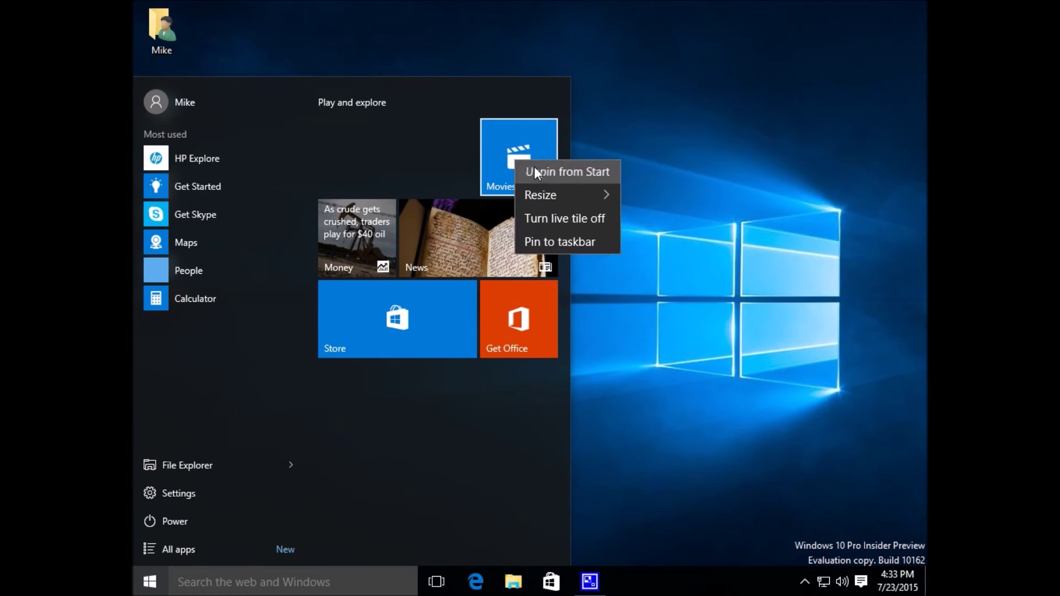
{"action": "left_click", "coordinate": [531, 170]}
{"action": "right_click", "coordinate": [370, 164]}
{"action": "left_click", "coordinate": [387, 170]}
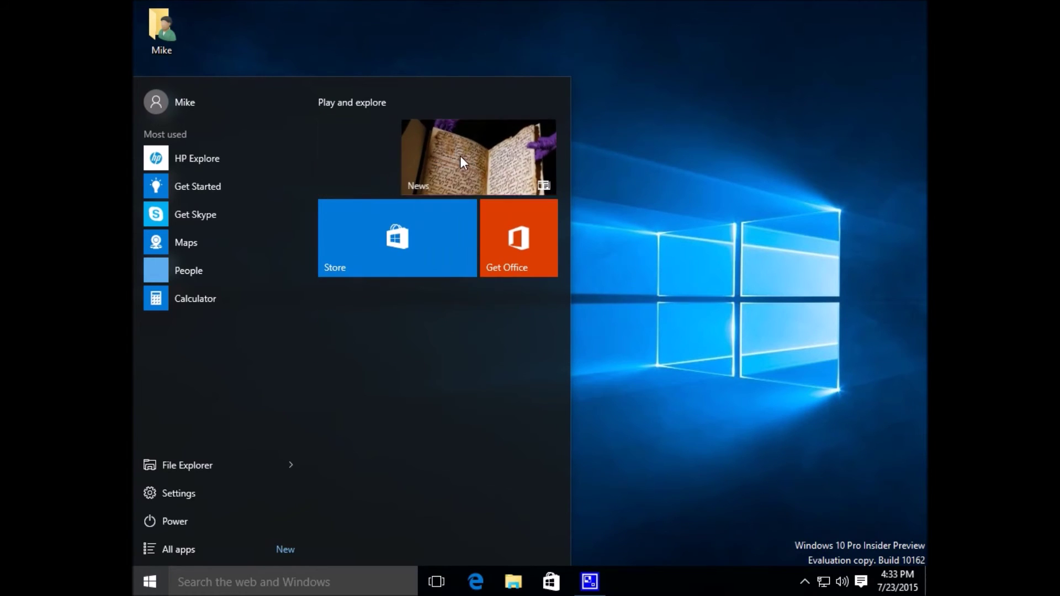
{"action": "right_click", "coordinate": [460, 155]}
{"action": "left_click", "coordinate": [491, 166]}
{"action": "right_click", "coordinate": [370, 180]}
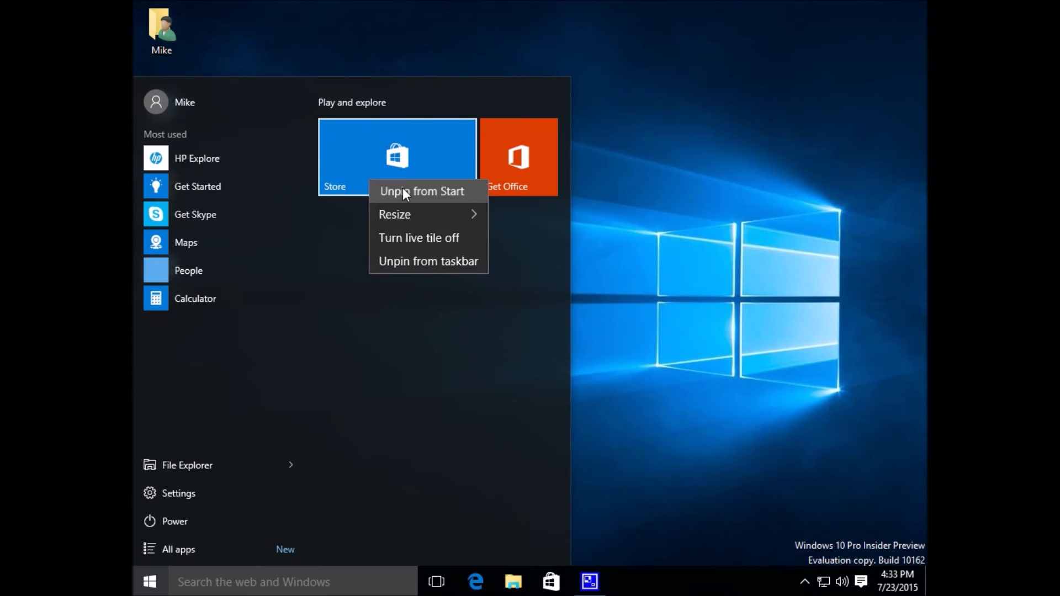
{"action": "left_click", "coordinate": [403, 188]}
{"action": "right_click", "coordinate": [508, 155]}
{"action": "left_click", "coordinate": [520, 162]}
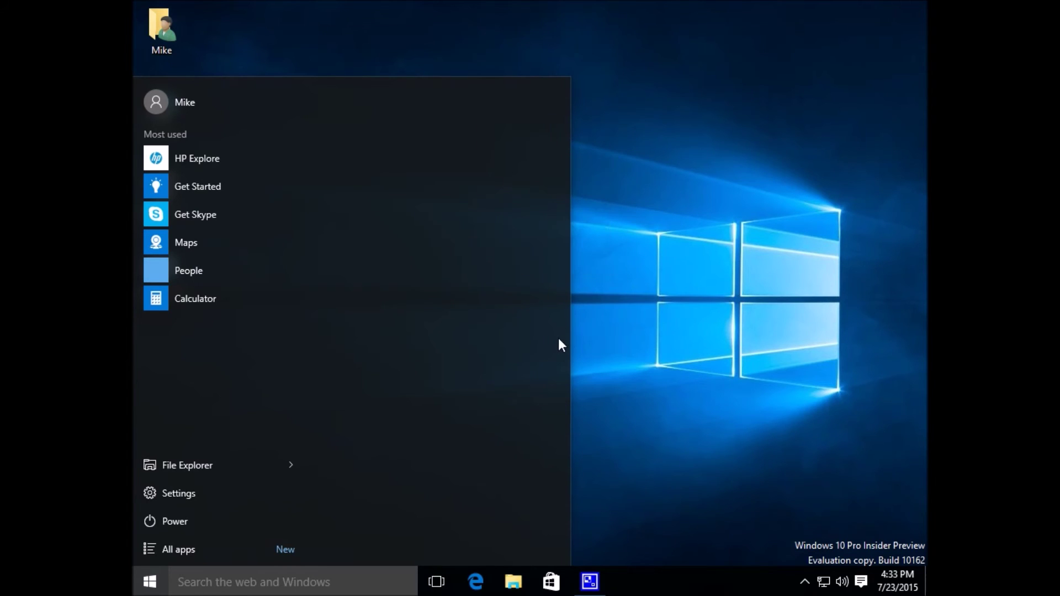
{"action": "left_click_drag", "start_coordinate": [569, 333], "coordinate": [212, 278]}
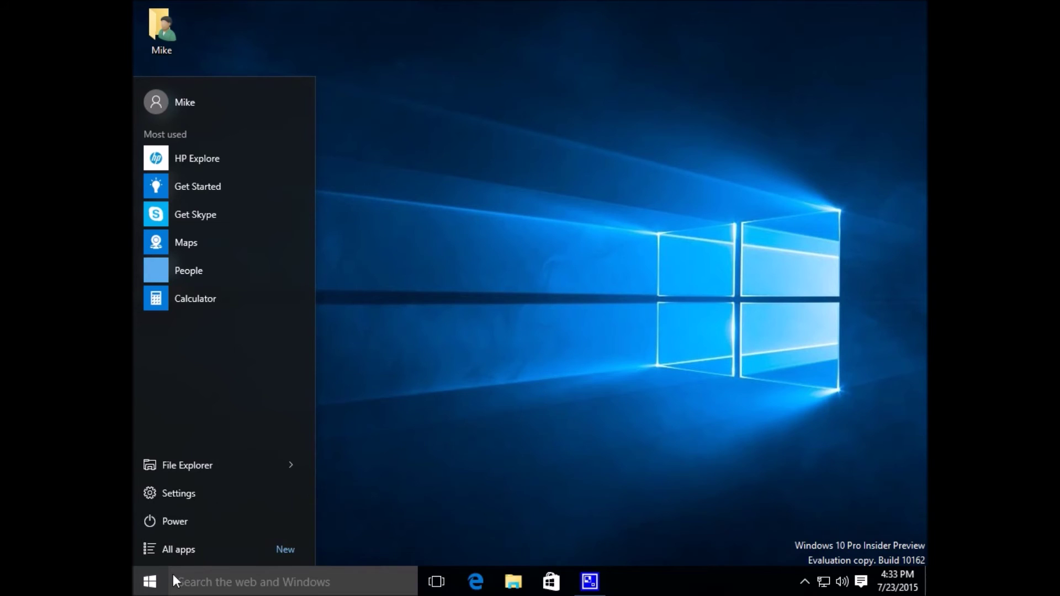
{"action": "left_click", "coordinate": [160, 583]}
{"action": "left_click", "coordinate": [151, 582]}
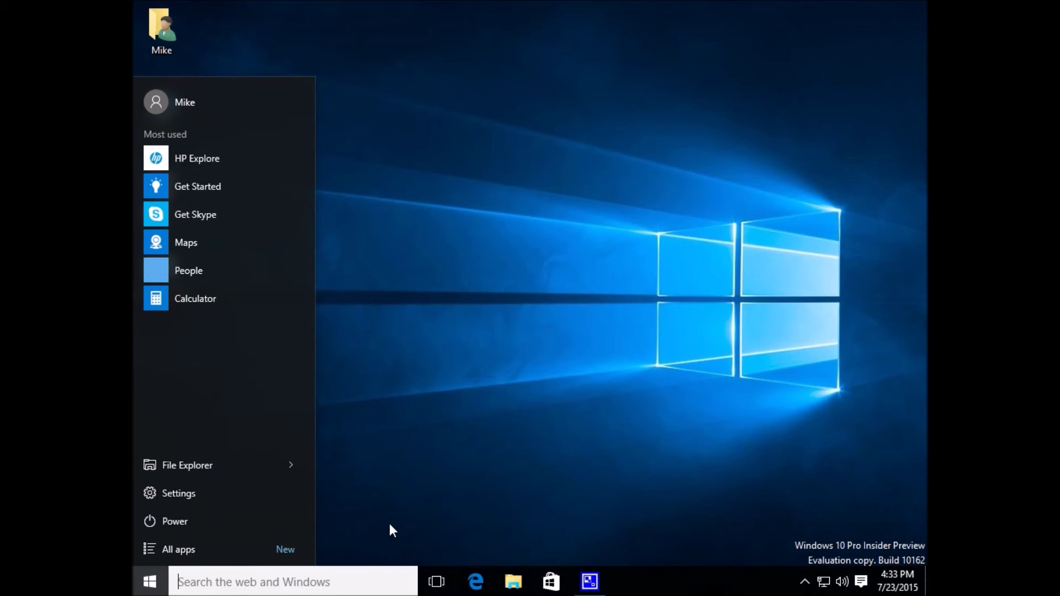
Step: Search 'cal', open the calculator web results in Edge, then close the browser
{"action": "type", "text": "c"}
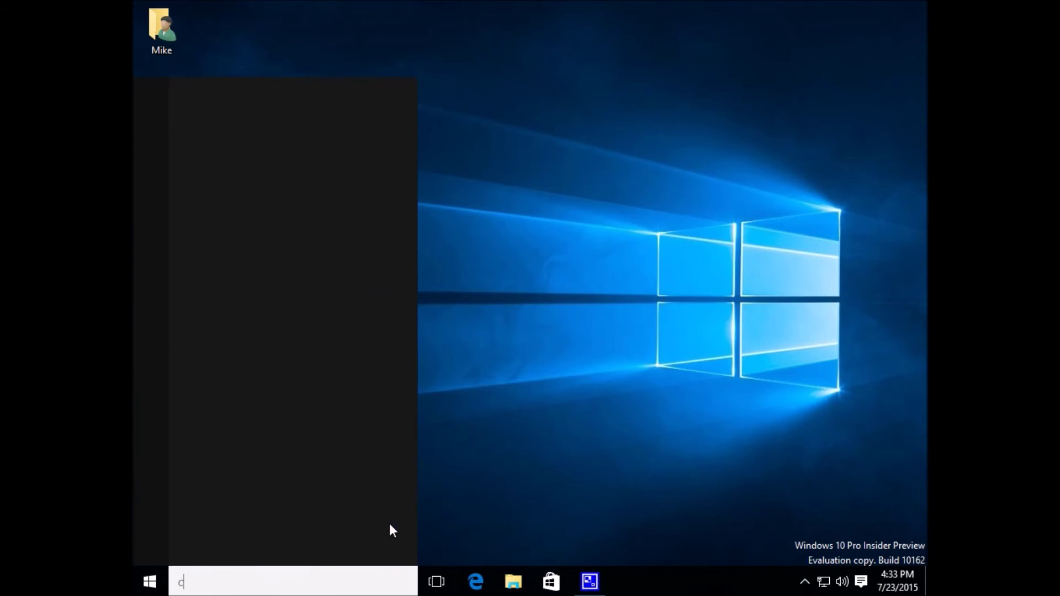
{"action": "type", "text": "alu"}
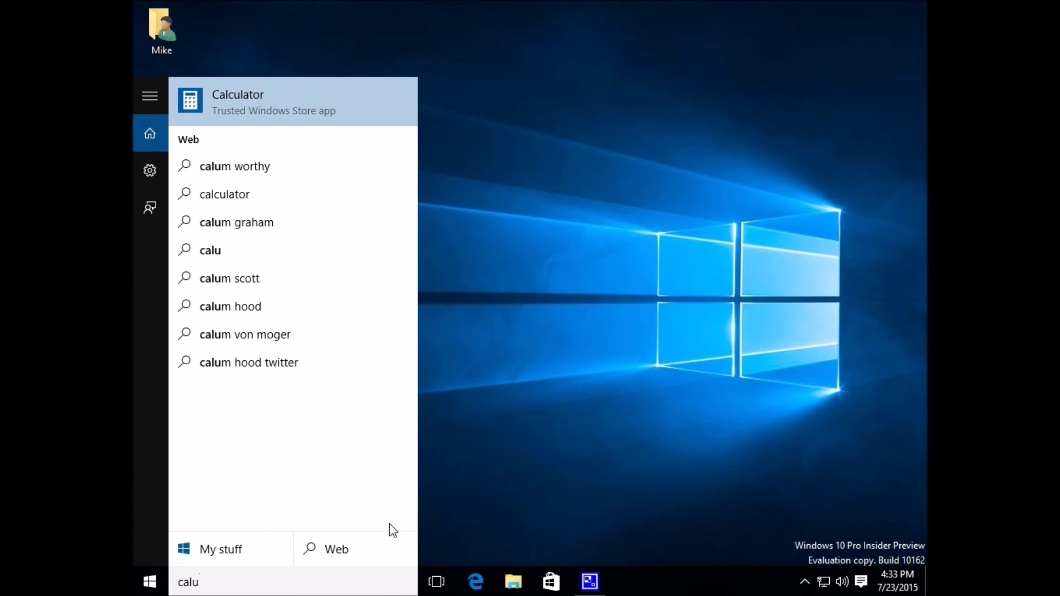
{"action": "left_click", "coordinate": [253, 201]}
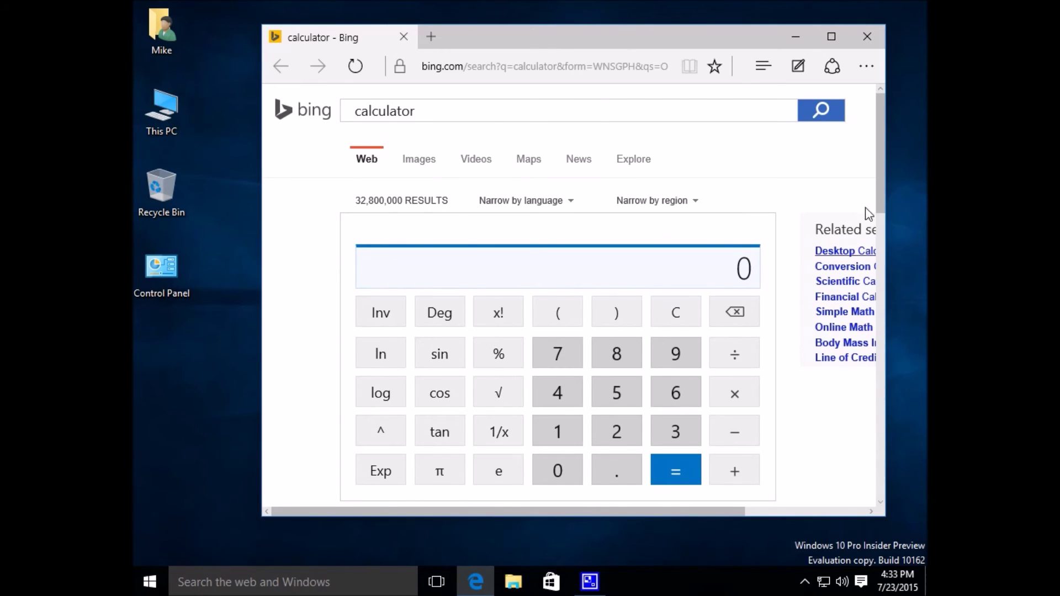
{"action": "left_click", "coordinate": [868, 35]}
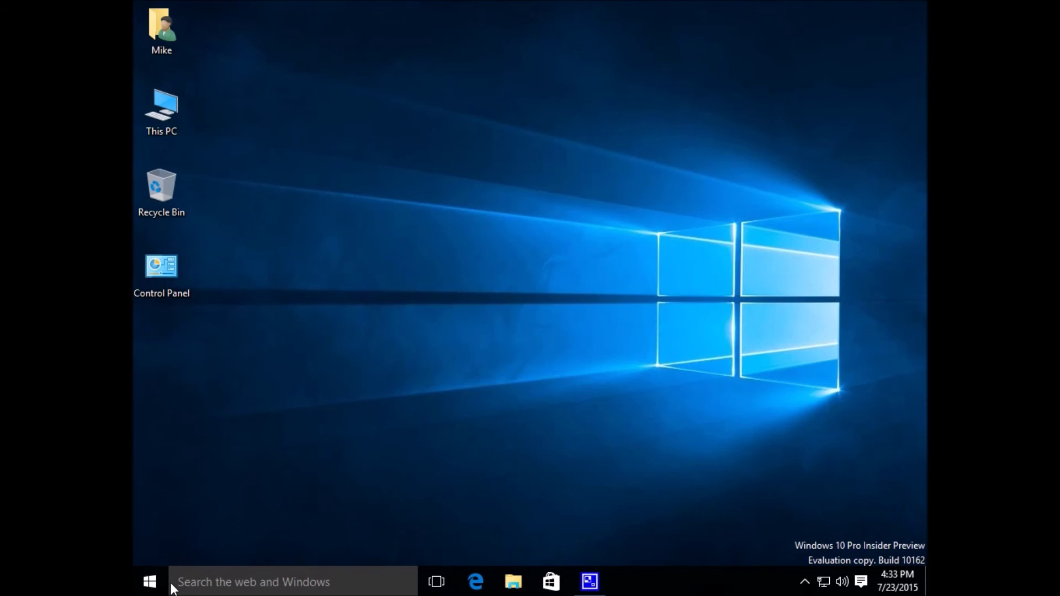
Step: Launch OneNote from the Start menu's All apps list, scrolling down to reach it
{"action": "left_click", "coordinate": [150, 581]}
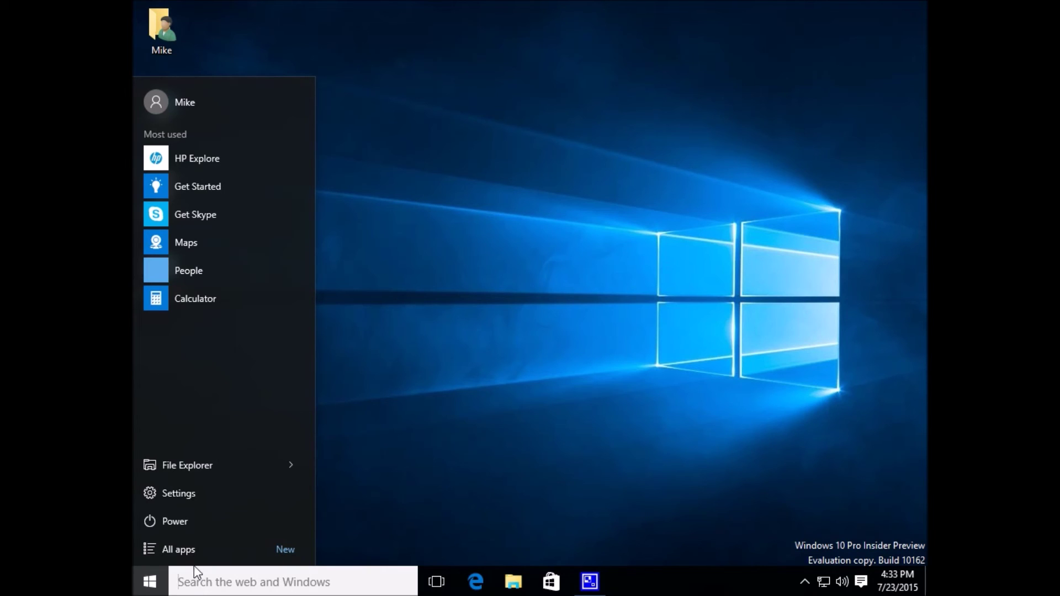
{"action": "left_click", "coordinate": [190, 548]}
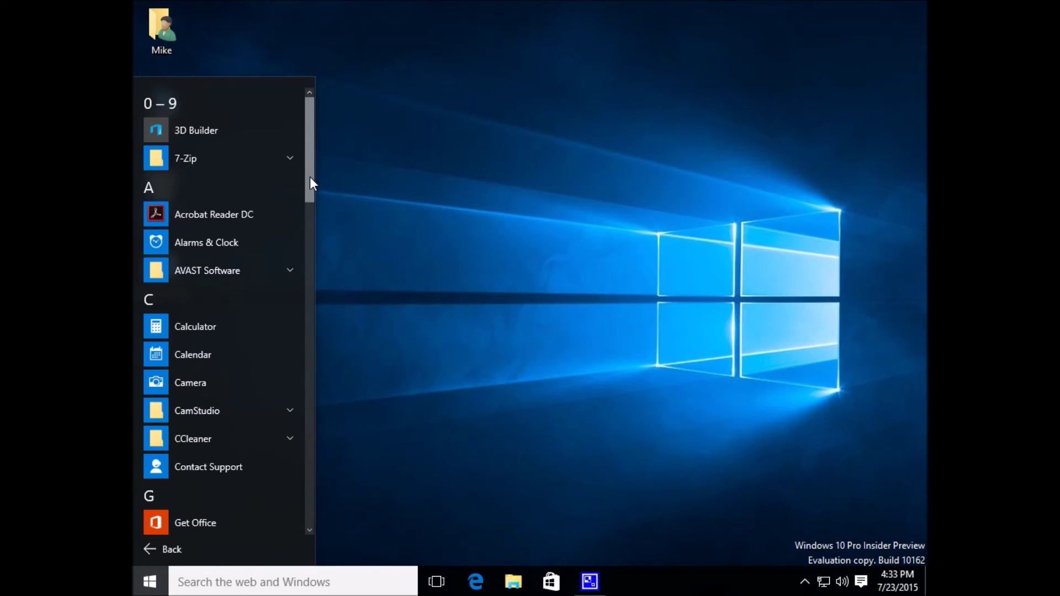
{"action": "left_click_drag", "start_coordinate": [310, 177], "coordinate": [307, 277]}
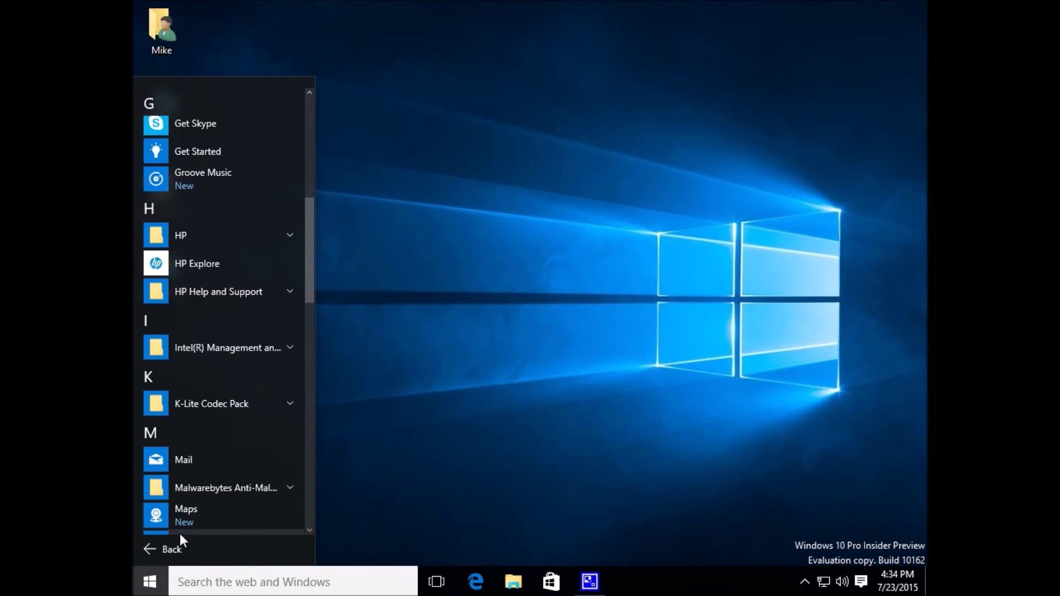
{"action": "left_click_drag", "start_coordinate": [309, 292], "coordinate": [324, 428]}
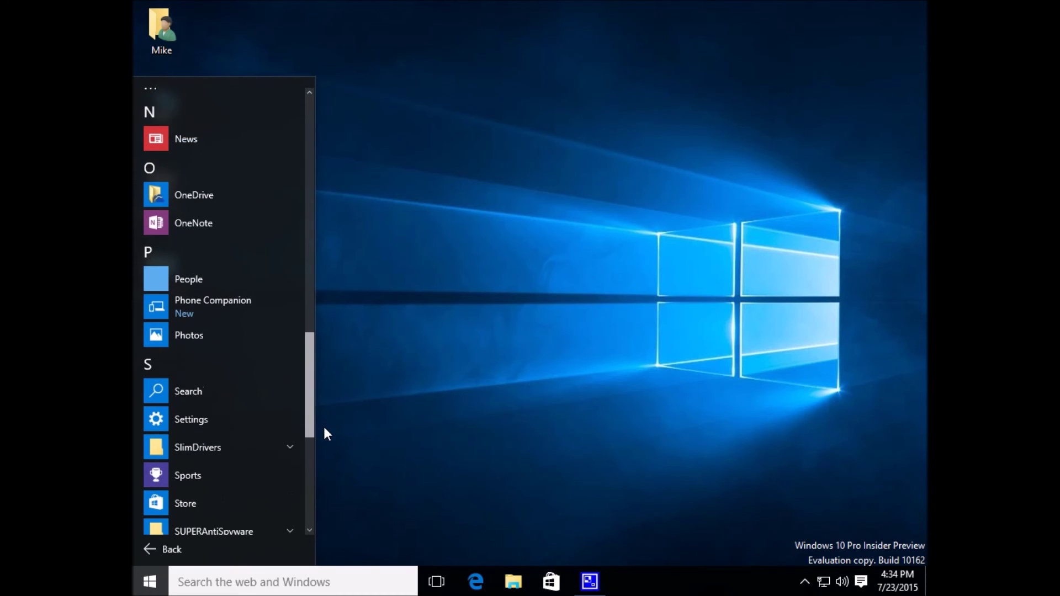
{"action": "left_click", "coordinate": [177, 224]}
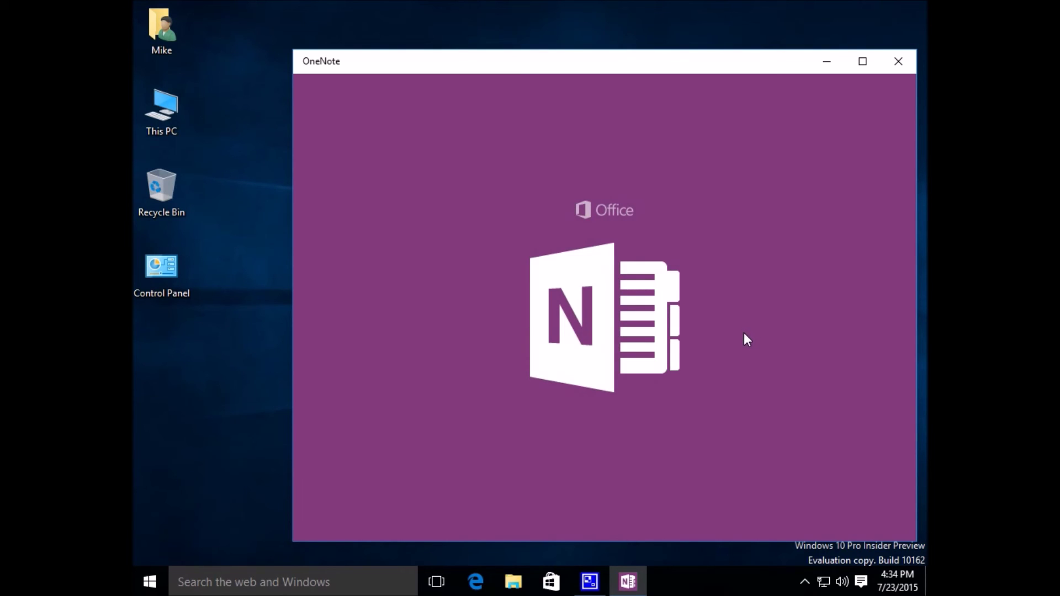
Step: Close the OneNote window and bring up the Start menu's All apps list
{"action": "left_click", "coordinate": [899, 62]}
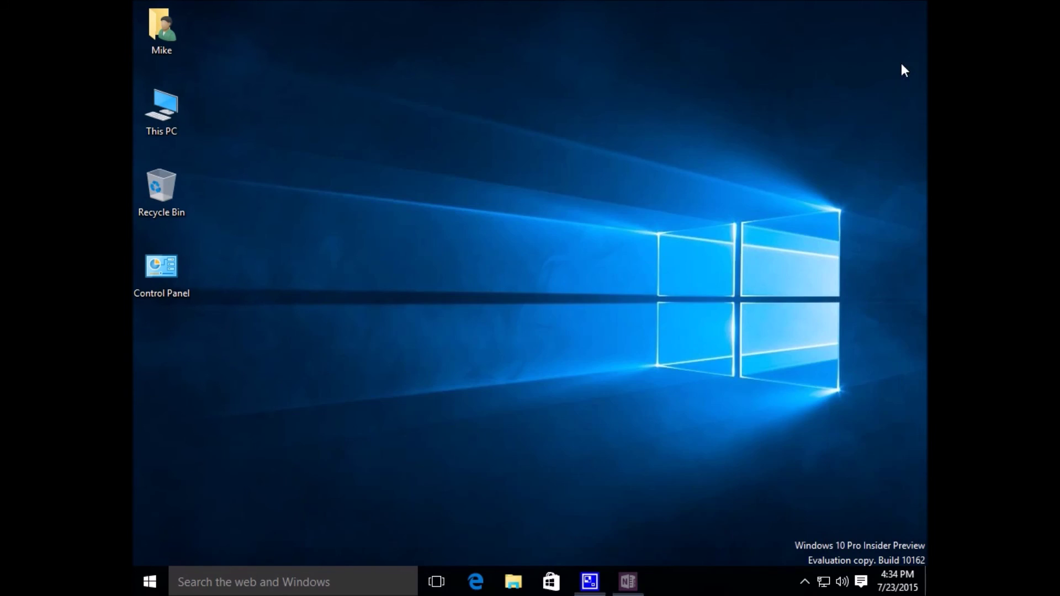
{"action": "left_click", "coordinate": [155, 578]}
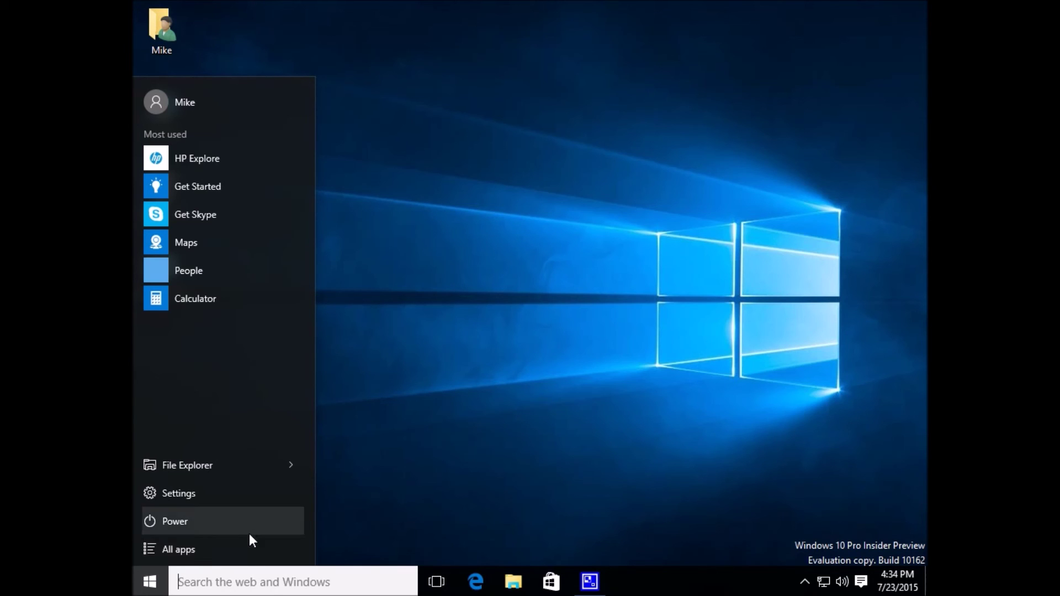
{"action": "left_click", "coordinate": [197, 548]}
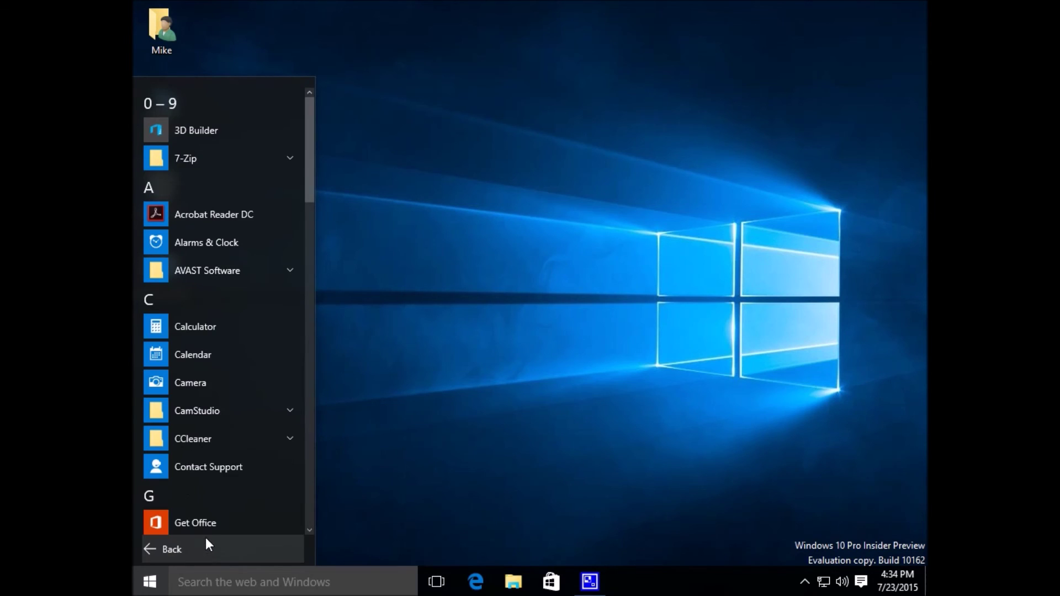
Step: Pin Get Office, Calculator and Calendar from the All apps list to Start
{"action": "right_click", "coordinate": [211, 526]}
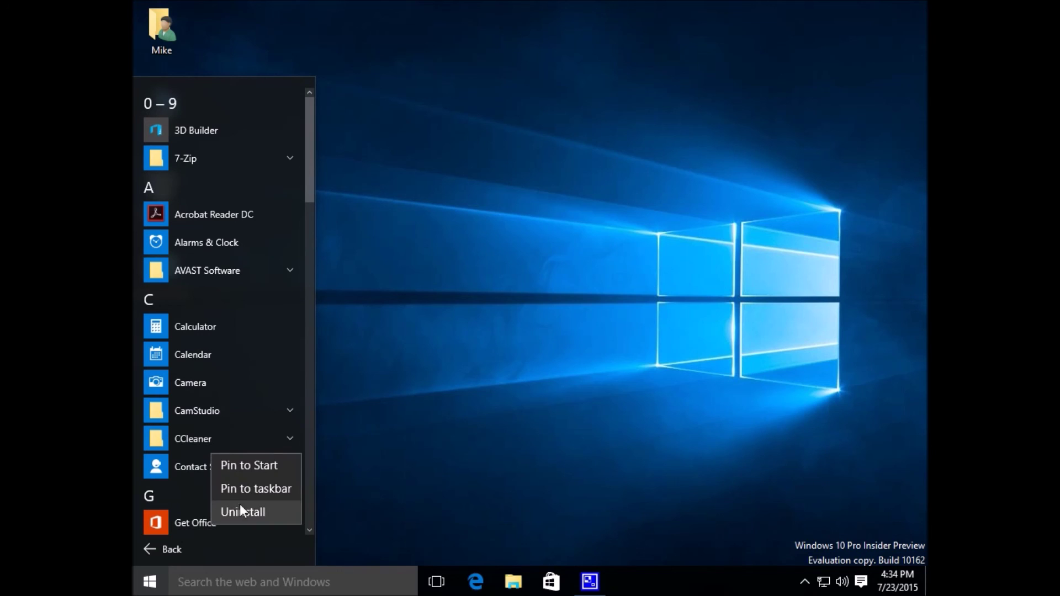
{"action": "left_click", "coordinate": [270, 465]}
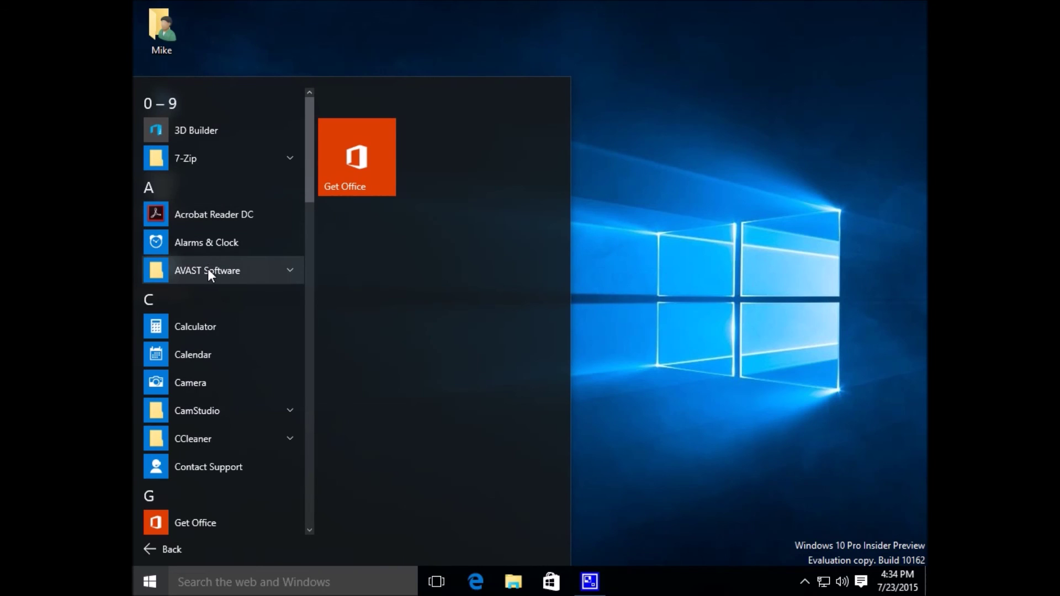
{"action": "left_click", "coordinate": [197, 323]}
{"action": "right_click", "coordinate": [196, 323]}
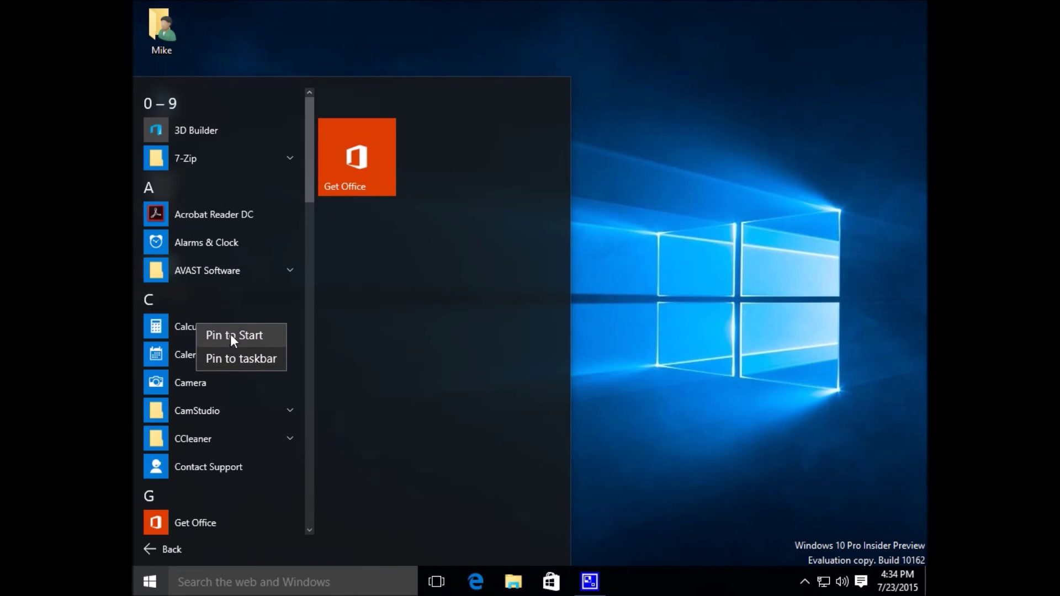
{"action": "left_click", "coordinate": [234, 336]}
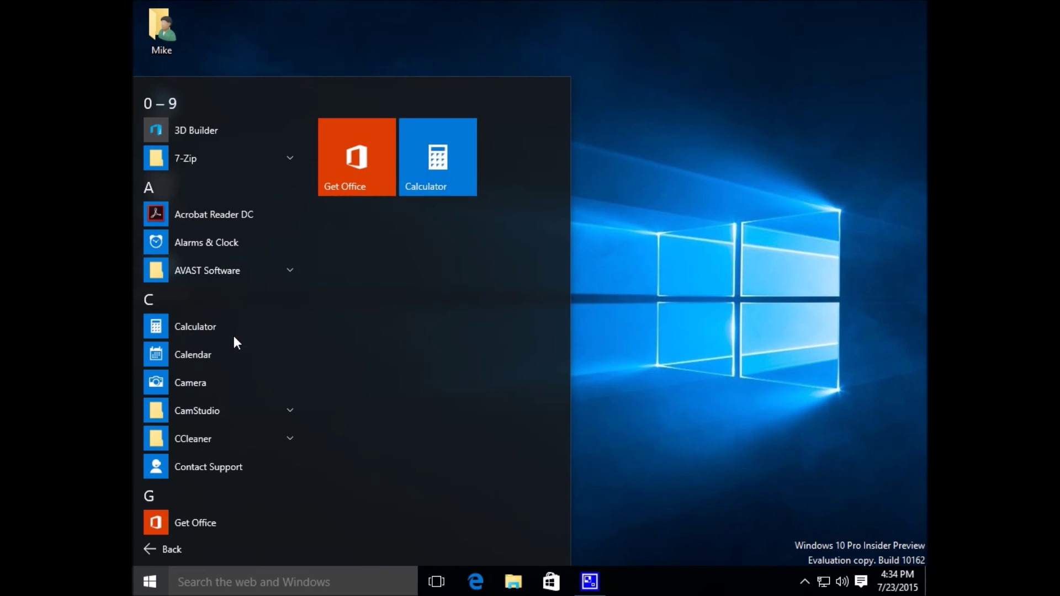
{"action": "right_click", "coordinate": [195, 356]}
{"action": "left_click", "coordinate": [281, 358]}
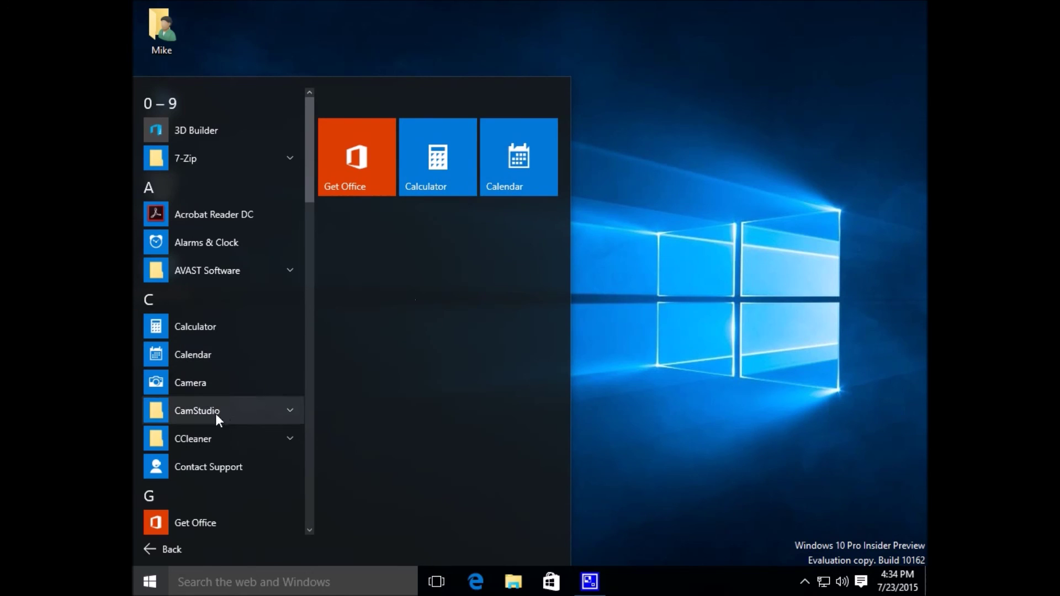
{"action": "left_click", "coordinate": [309, 461]}
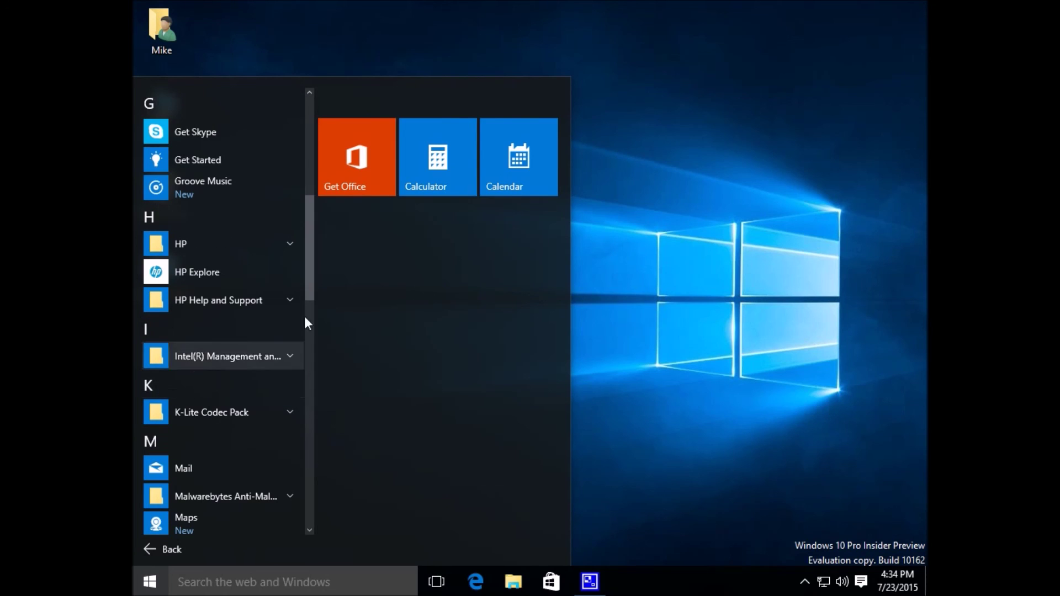
Step: Pin HP Explore to Start and resize its tile to Small
{"action": "right_click", "coordinate": [205, 275]}
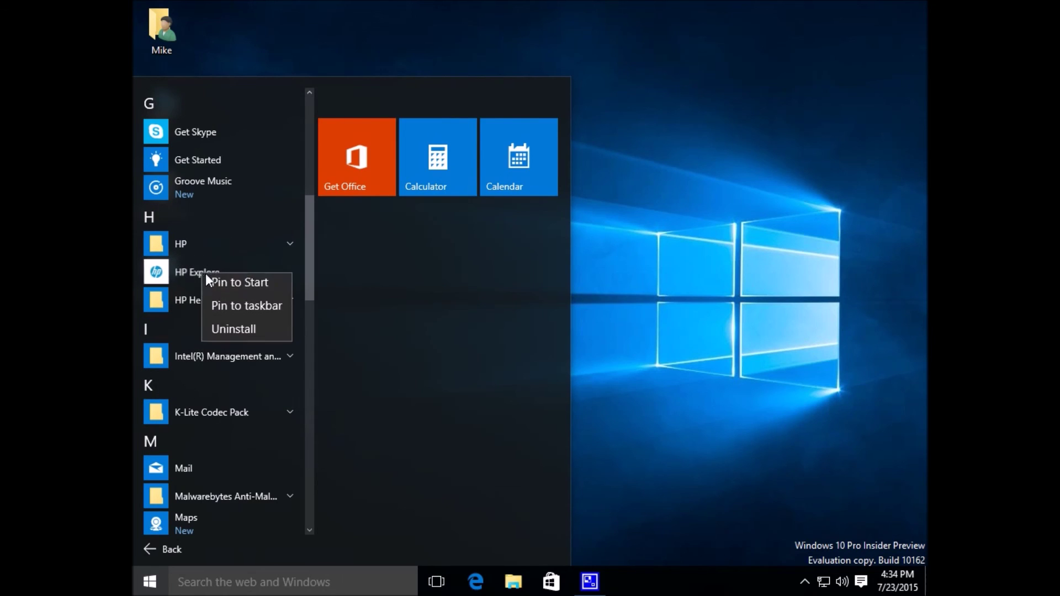
{"action": "left_click", "coordinate": [242, 284]}
{"action": "right_click", "coordinate": [366, 254]}
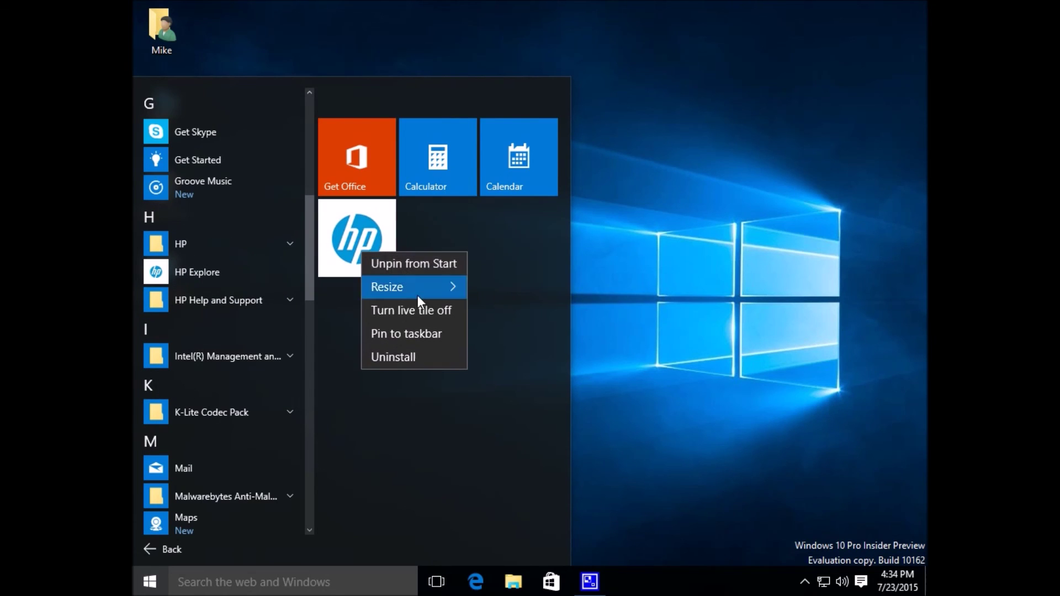
{"action": "mouse_move", "coordinate": [422, 289]}
{"action": "left_click", "coordinate": [495, 289]}
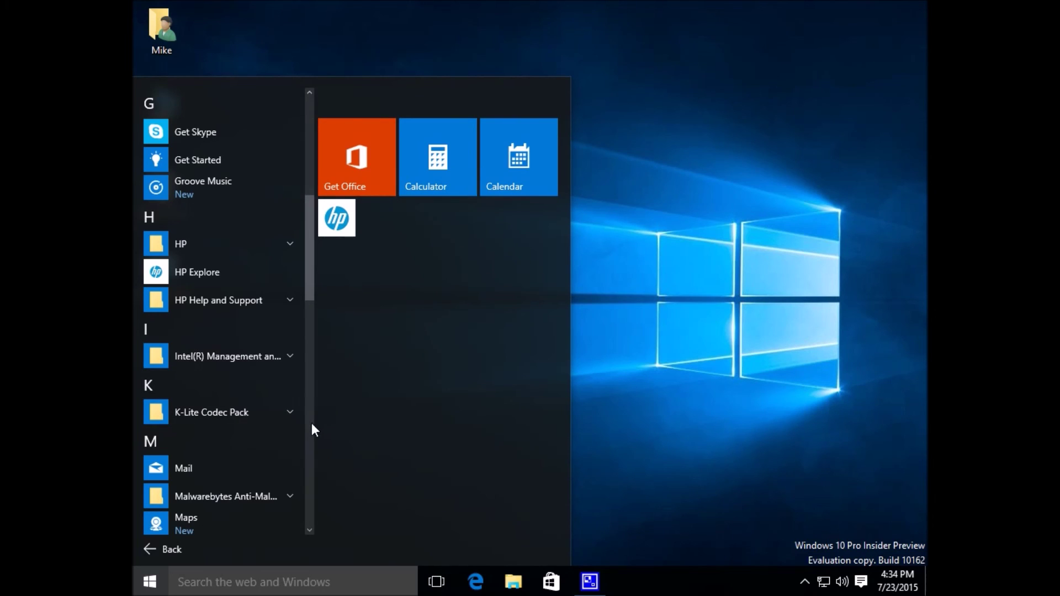
Step: Pin News to Start, resize it to Large, and drag it below the HP tile
{"action": "scroll", "coordinate": [310, 424], "scroll_direction": "down", "scroll_amount": 5}
{"action": "right_click", "coordinate": [160, 304]}
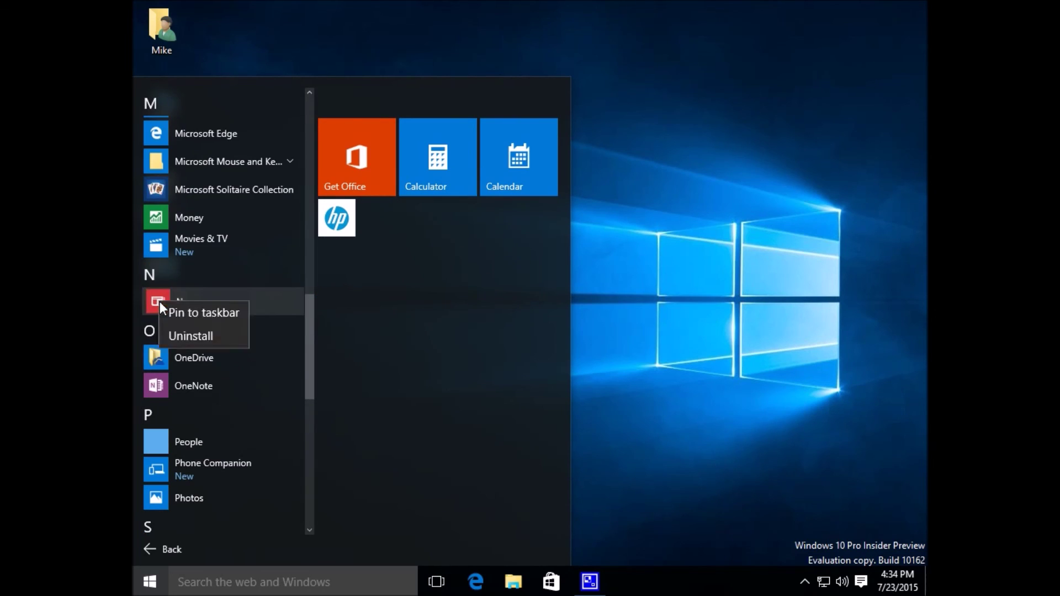
{"action": "left_click", "coordinate": [210, 316]}
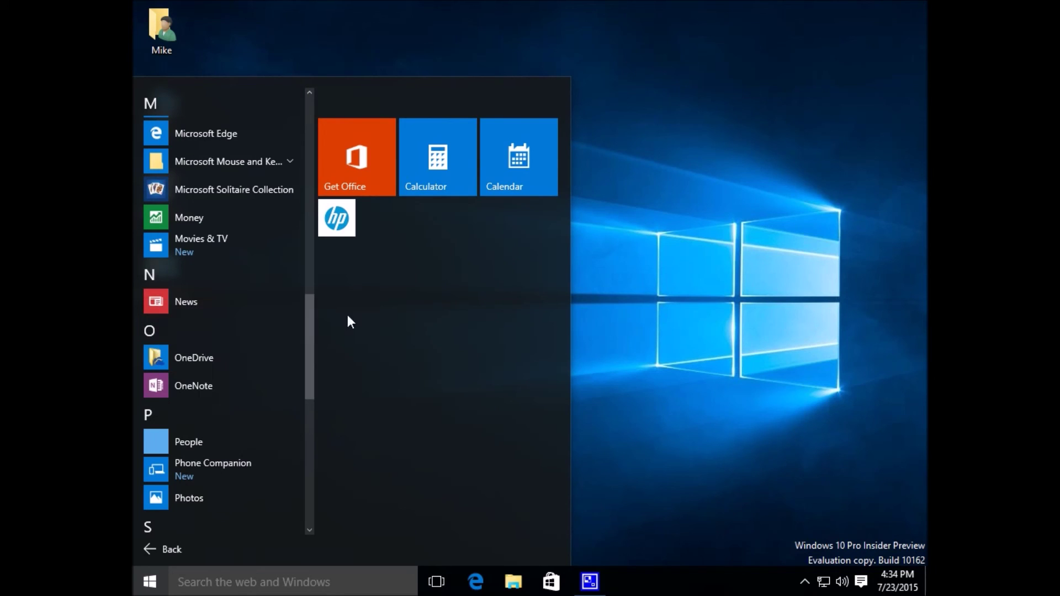
{"action": "right_click", "coordinate": [415, 255]}
{"action": "mouse_move", "coordinate": [459, 293]}
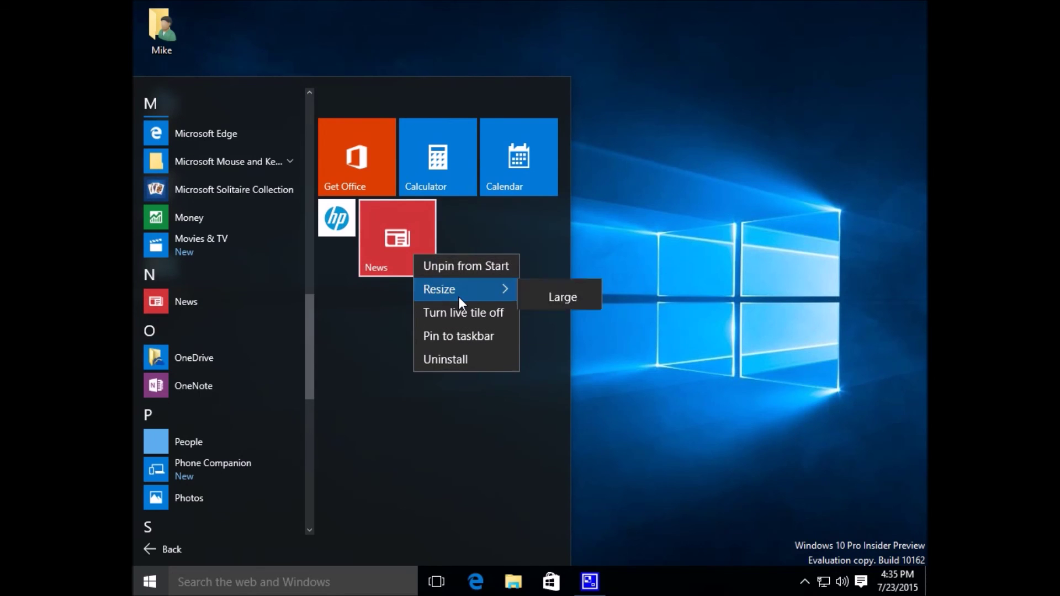
{"action": "left_click", "coordinate": [558, 360]}
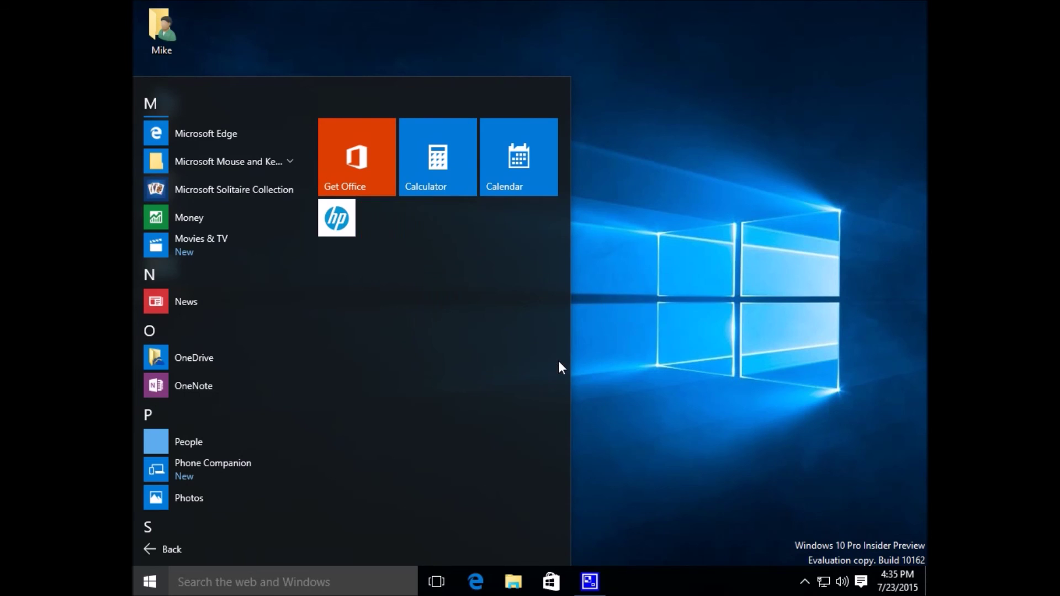
{"action": "left_click_drag", "start_coordinate": [465, 329], "coordinate": [426, 371]}
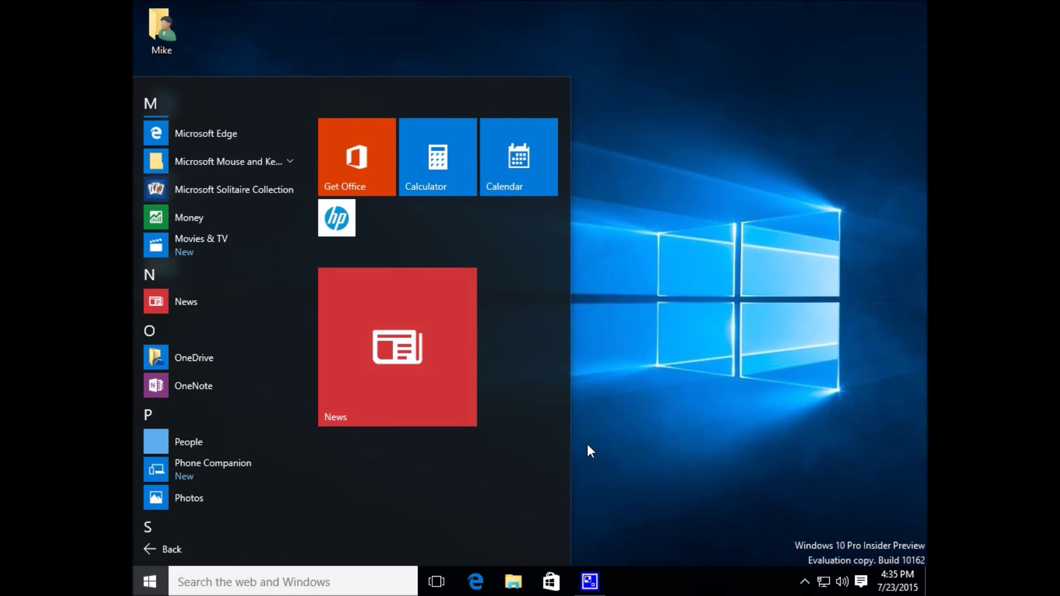
Step: Close the Start menu to return to the desktop
{"action": "left_click", "coordinate": [148, 580]}
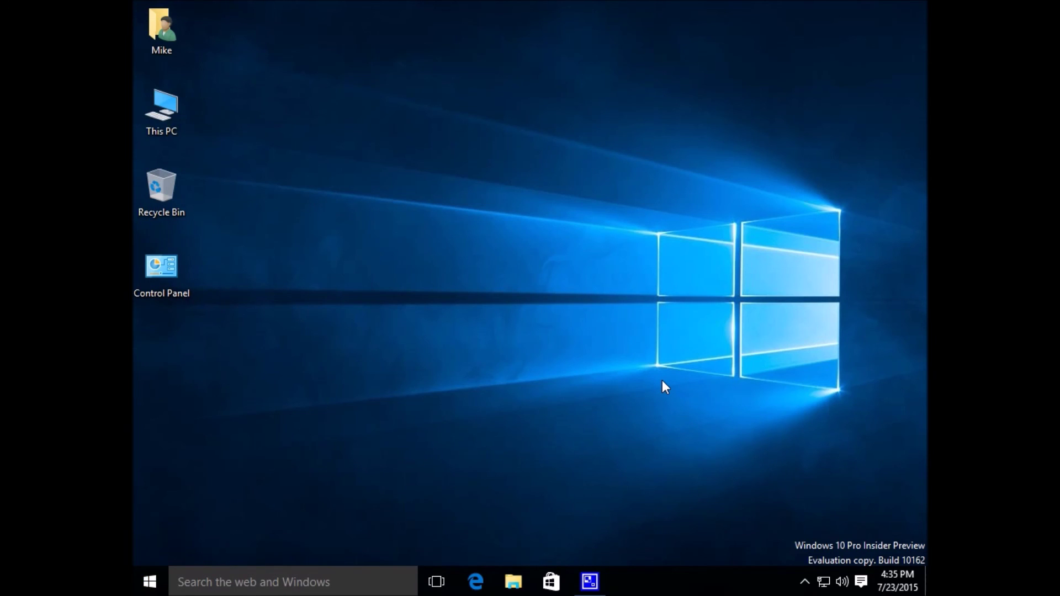